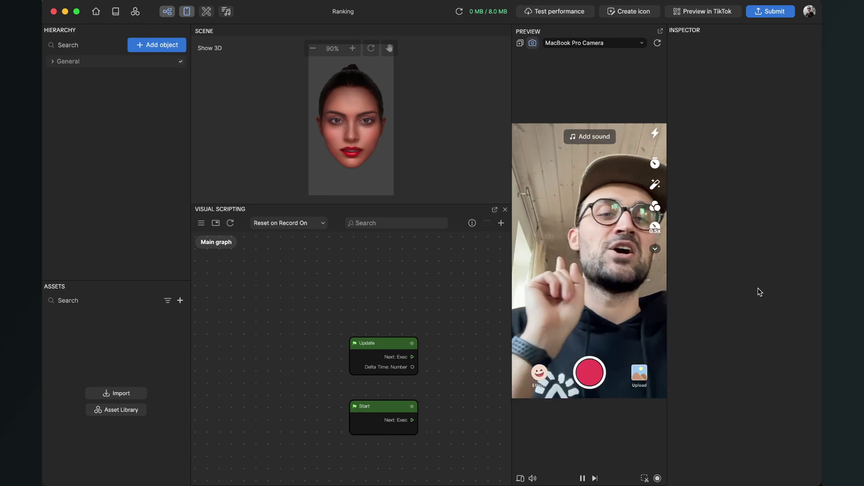
# Step: Switch to the browser, download the Ranking Effect folder from Dropbox, and browse the number images in its Graphics folder
pyautogui.hotkey('ctrl', 'Right')
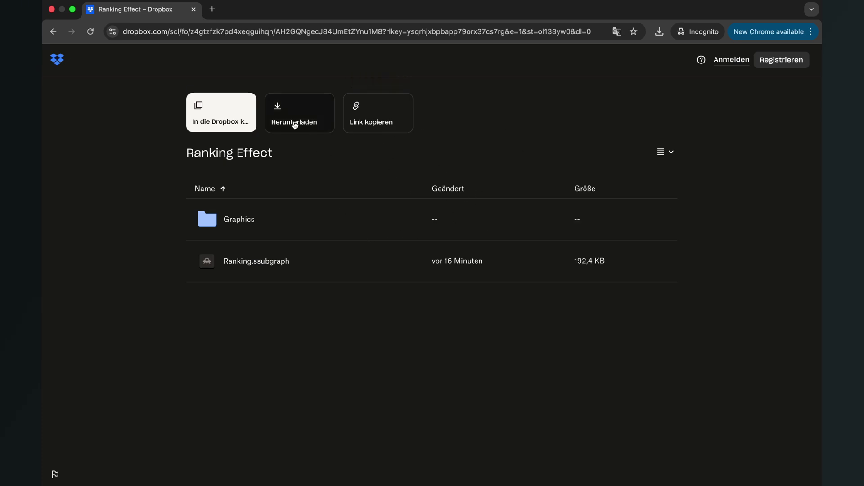
pyautogui.click(295, 125)
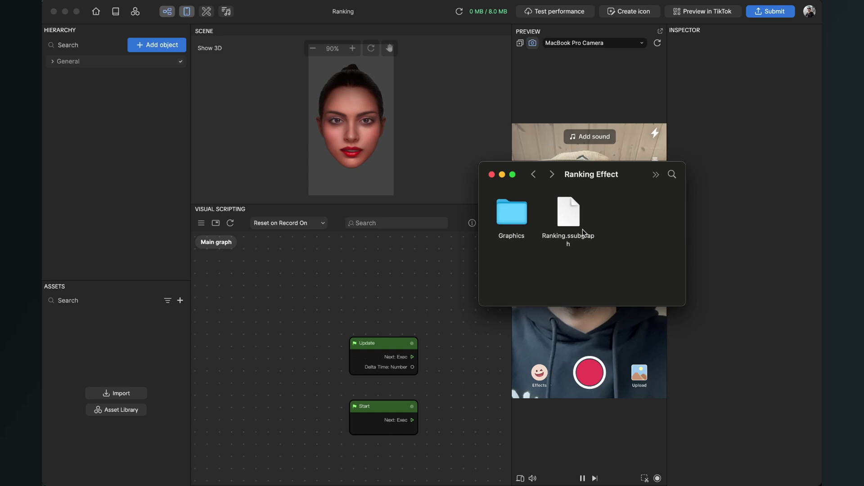
pyautogui.doubleClick(514, 221)
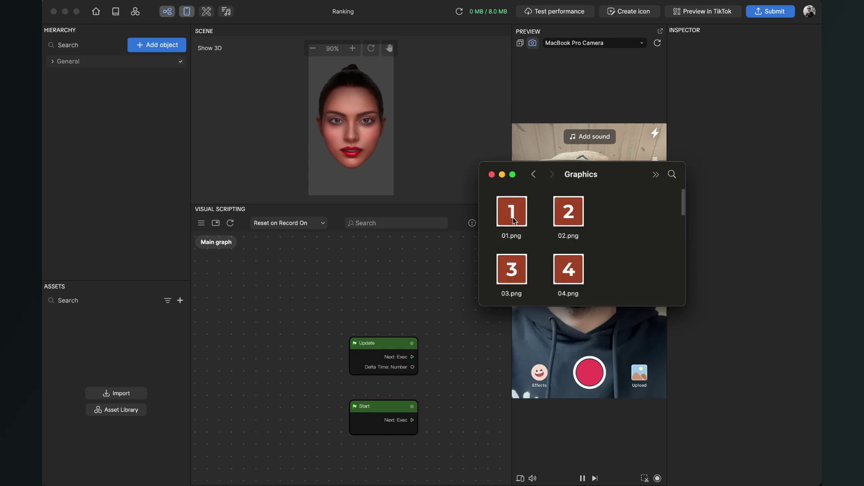
pyautogui.scroll(-5, 607, 246)
pyautogui.click(725, 245)
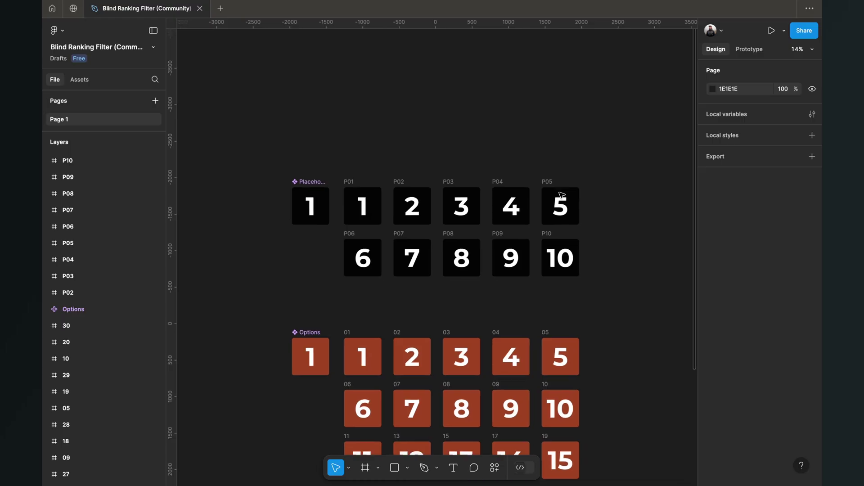
# Step: Examine the placeholder and option number tiles in the Blind Ranking Filter file in Figma, and return to Effect House
pyautogui.scroll(-5, 561, 195)
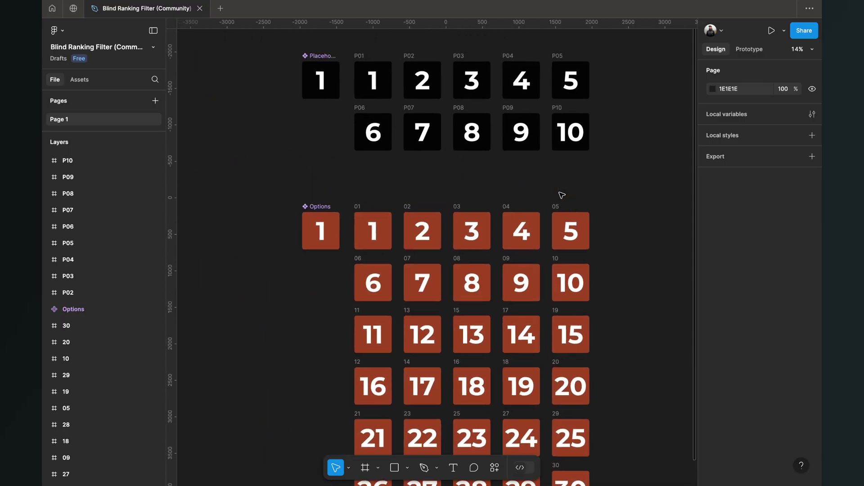
pyautogui.scroll(3, 562, 195)
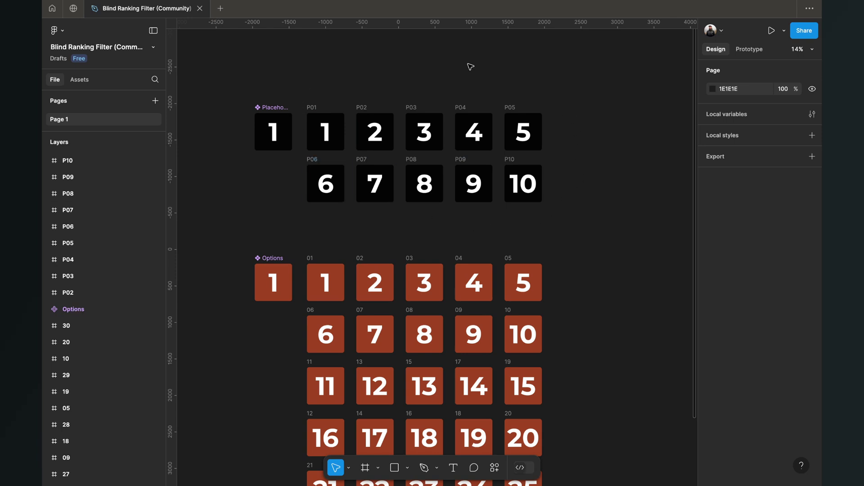
pyautogui.scroll(-4, 558, 241)
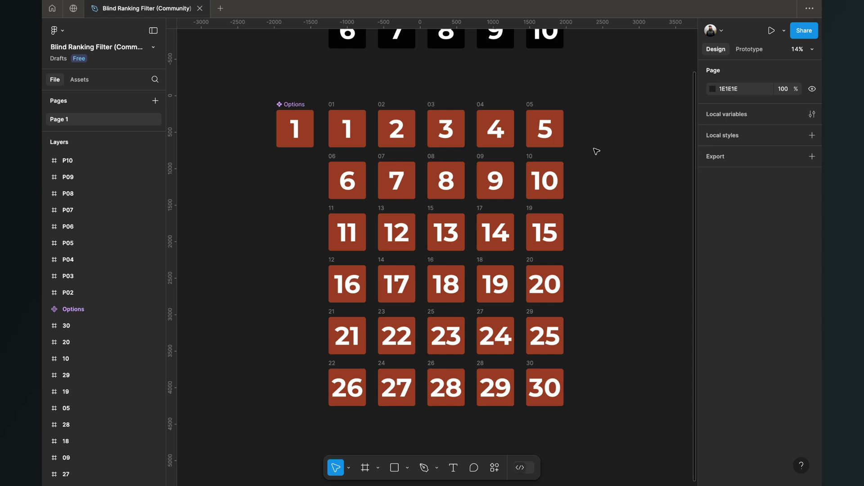
pyautogui.hotkey('ctrl', 'Left')
pyautogui.hotkey('ctrl', 'Left')
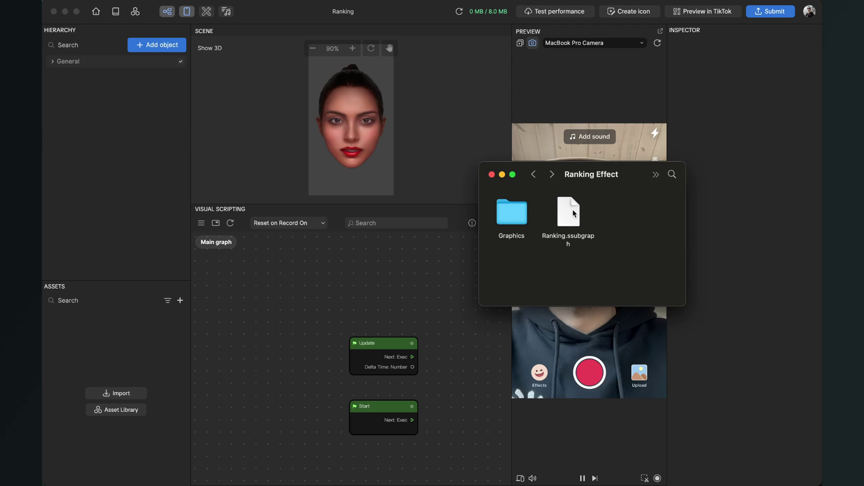
# Step: Import the Ranking.ssubgraph file and all number images from the Graphics folder into the project's assets
pyautogui.moveTo(568, 225); pyautogui.dragTo(168, 347)
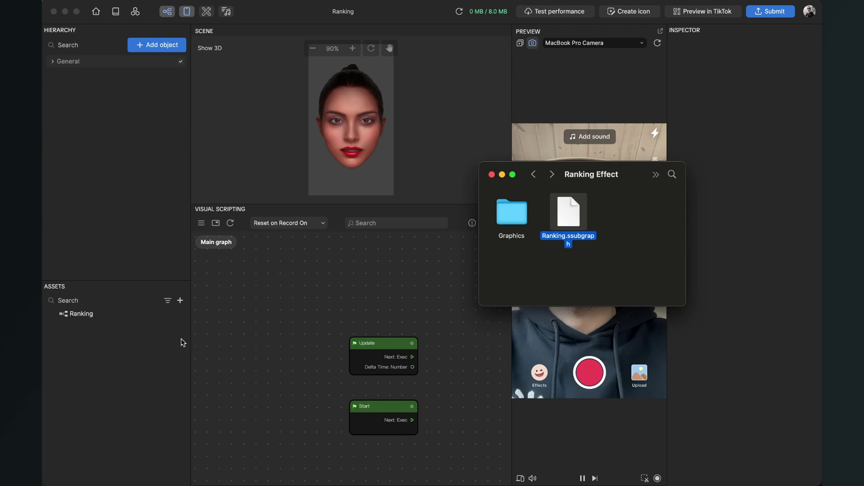
pyautogui.doubleClick(513, 214)
pyautogui.scroll(-3, 642, 260)
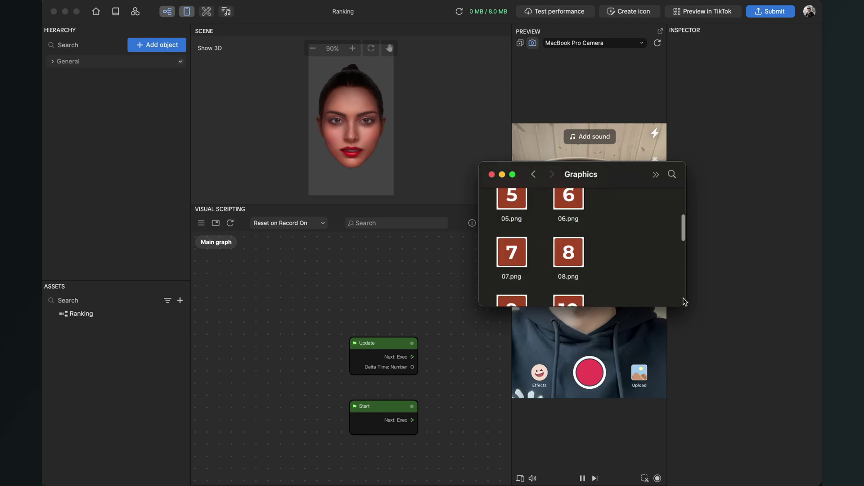
pyautogui.moveTo(682, 305); pyautogui.dragTo(686, 423)
pyautogui.scroll(4, 602, 270)
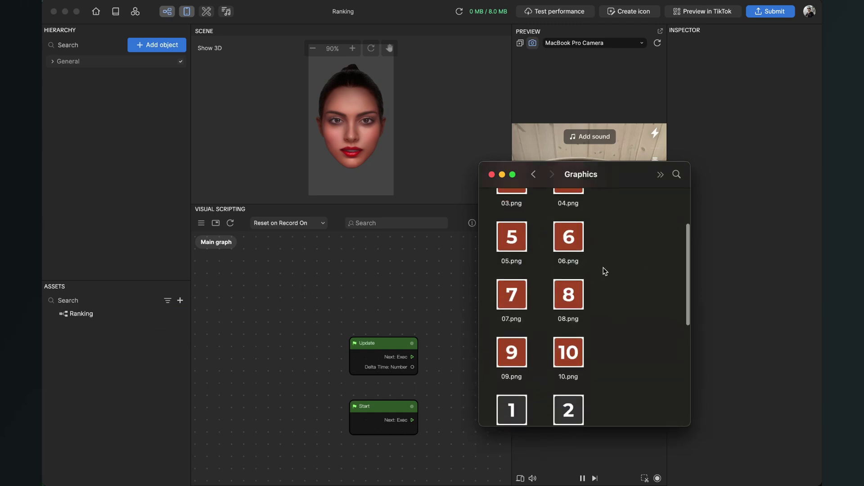
pyautogui.scroll(-8, 603, 267)
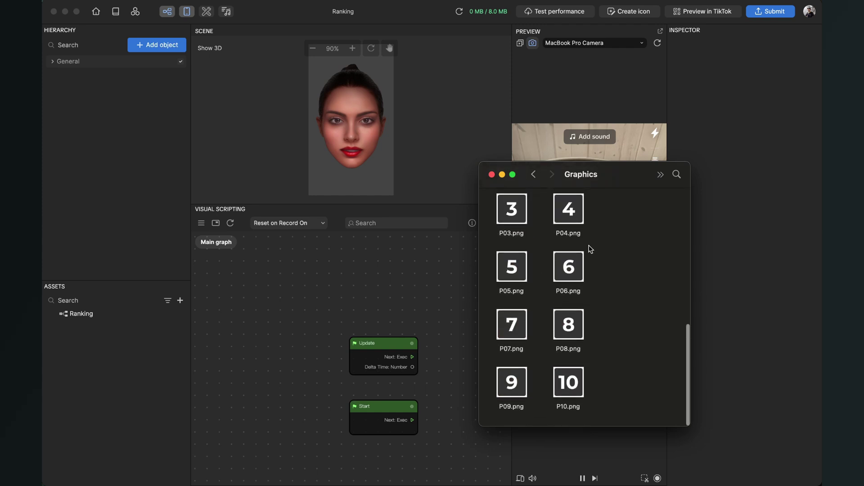
pyautogui.moveTo(638, 390); pyautogui.dragTo(494, 156)
pyautogui.moveTo(512, 216); pyautogui.dragTo(98, 382)
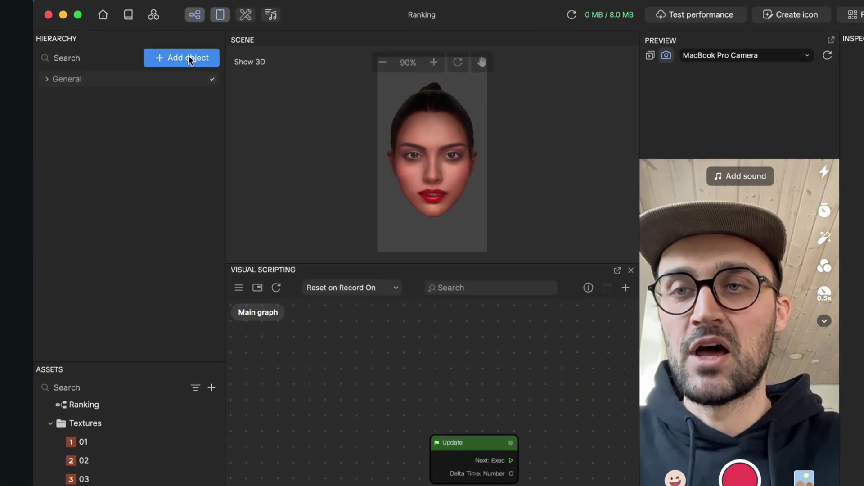
# Step: Add a 2D Scene Object to the hierarchy
pyautogui.click(161, 44)
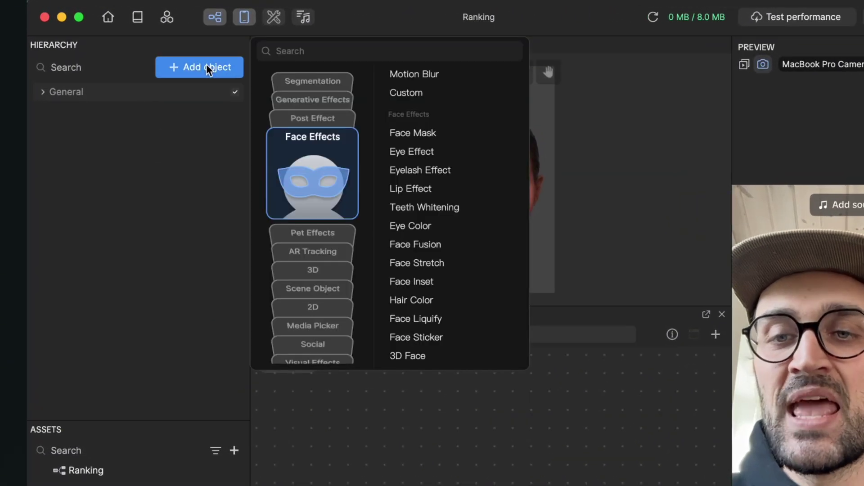
pyautogui.click(315, 118)
pyautogui.click(322, 284)
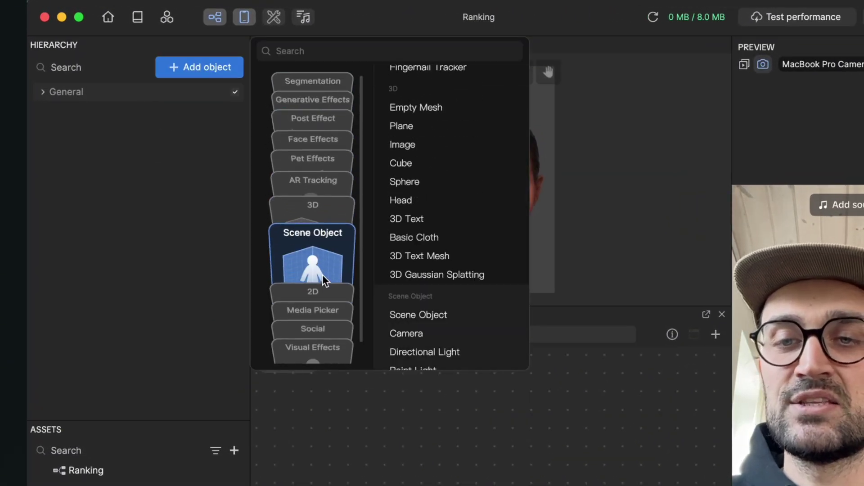
pyautogui.click(325, 306)
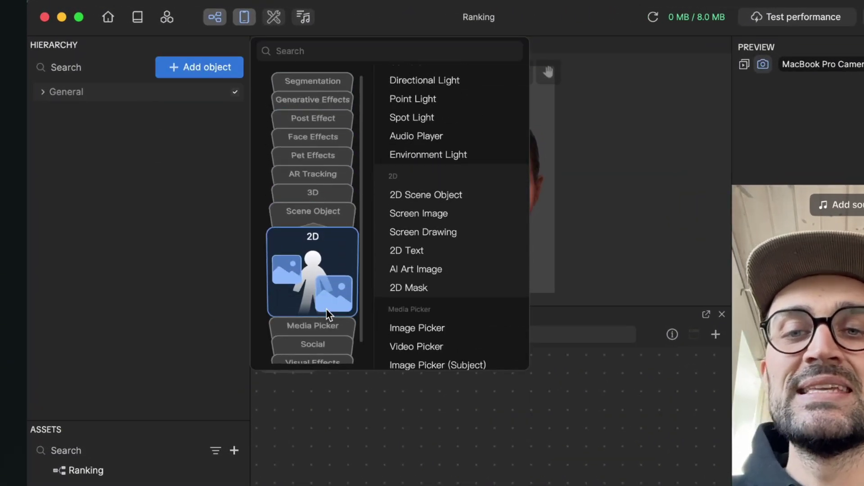
pyautogui.click(439, 194)
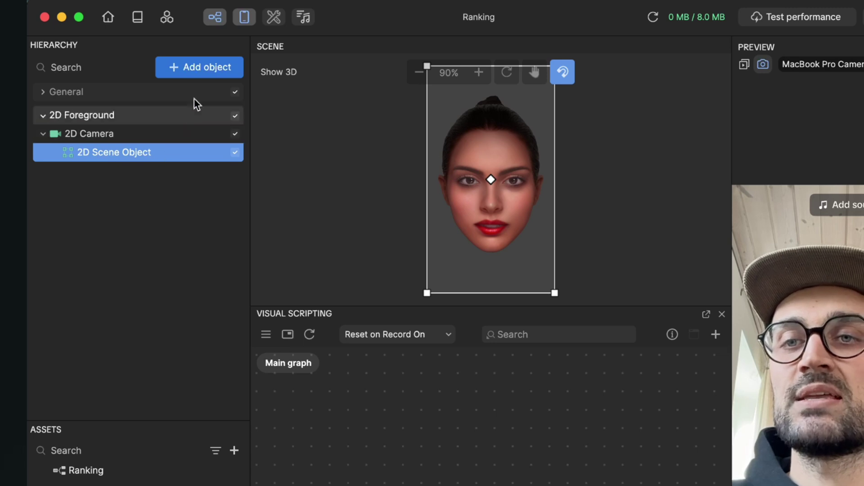
# Step: Add a Screen Image and nest it under the 2D Scene Object
pyautogui.click(210, 69)
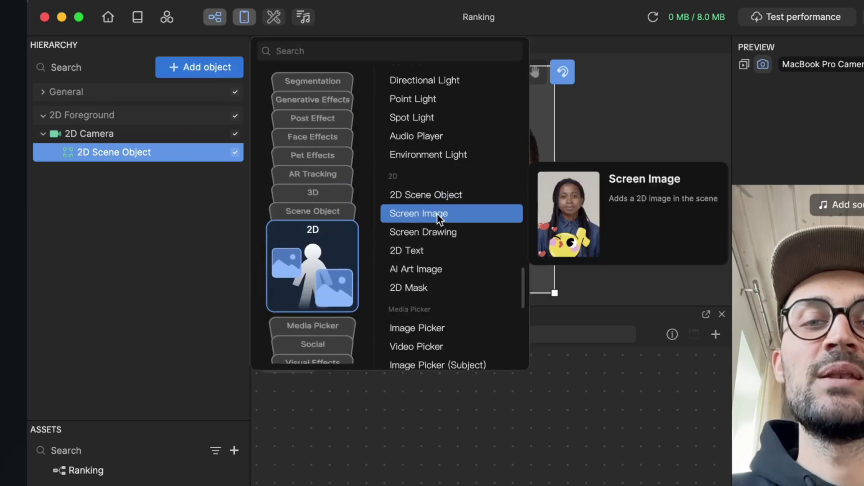
pyautogui.click(436, 214)
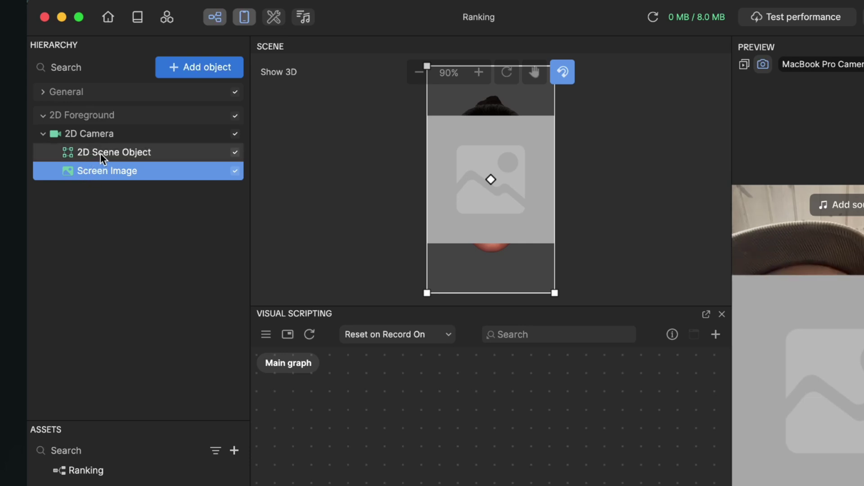
pyautogui.moveTo(89, 173); pyautogui.dragTo(107, 153)
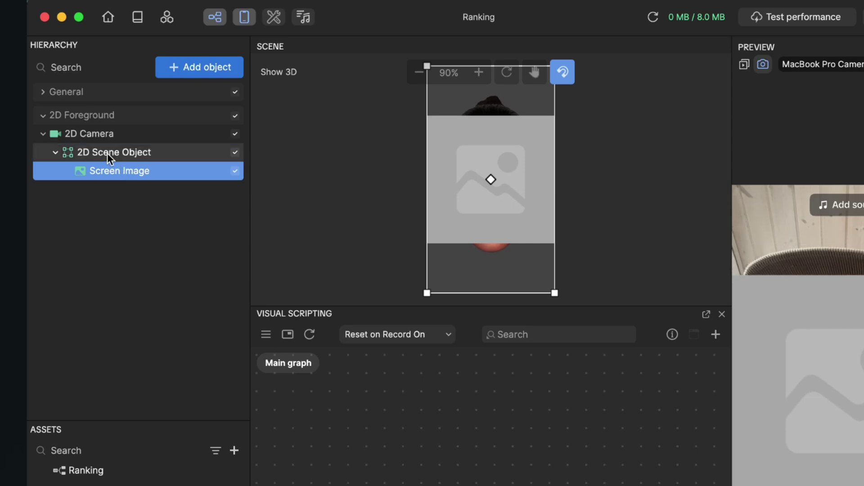
# Step: Rename the nested Screen Image as 01
pyautogui.rightClick(122, 174)
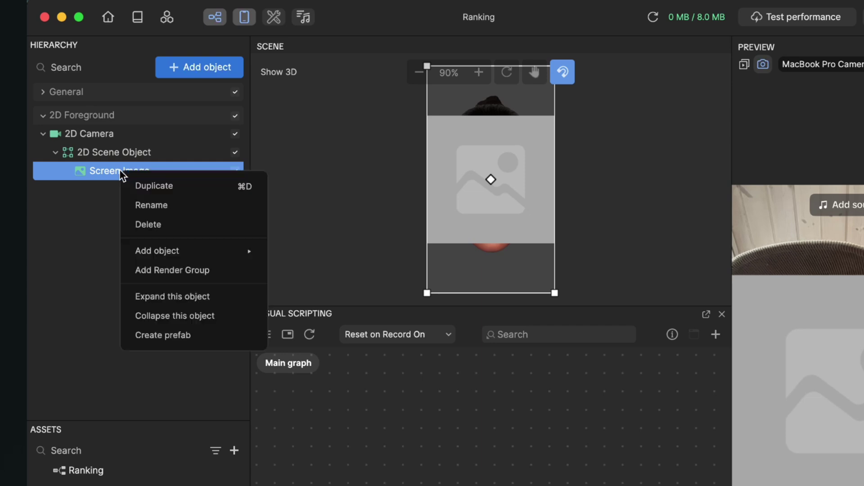
pyautogui.click(153, 205)
pyautogui.write('01')
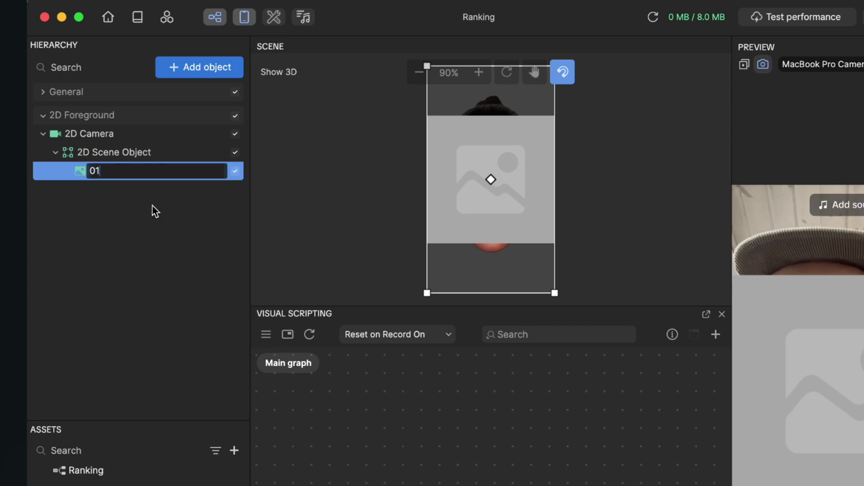
pyautogui.press('Return')
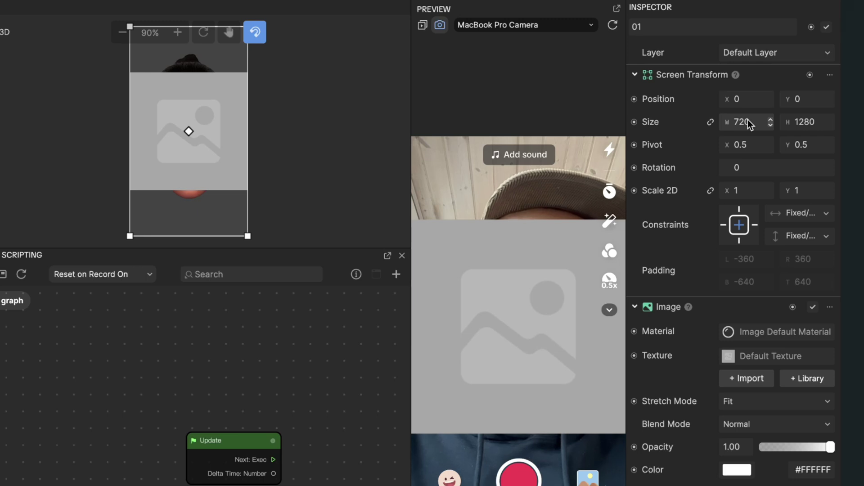
# Step: Set the height of screen image 01 to 720 so that it is square
pyautogui.click(801, 123)
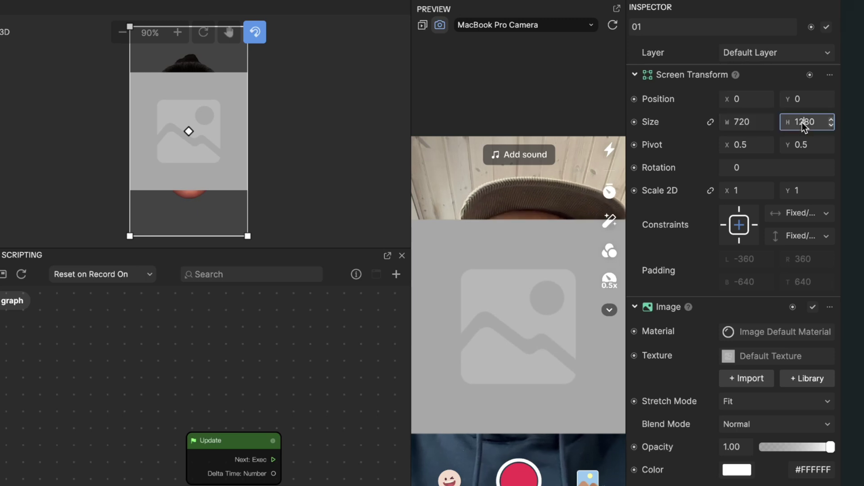
pyautogui.press('BackSpace')
pyautogui.press('BackSpace')
pyautogui.press('BackSpace')
pyautogui.press('BackSpace')
pyautogui.write('72')
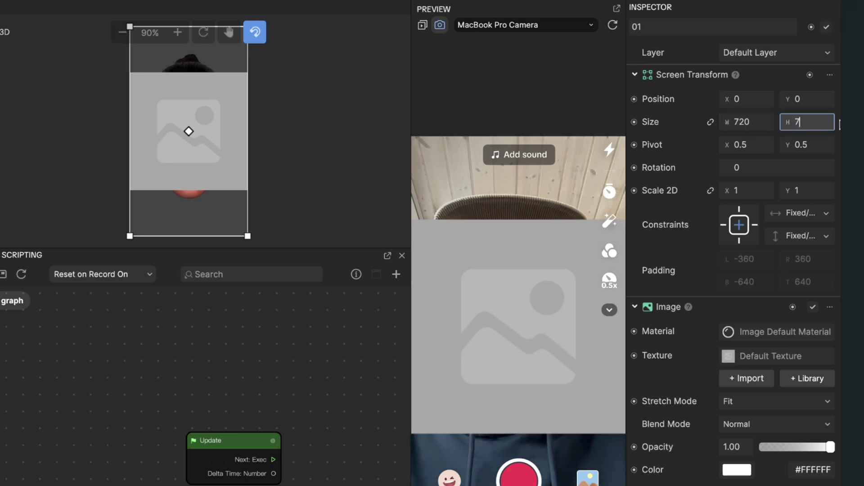
pyautogui.press('Return')
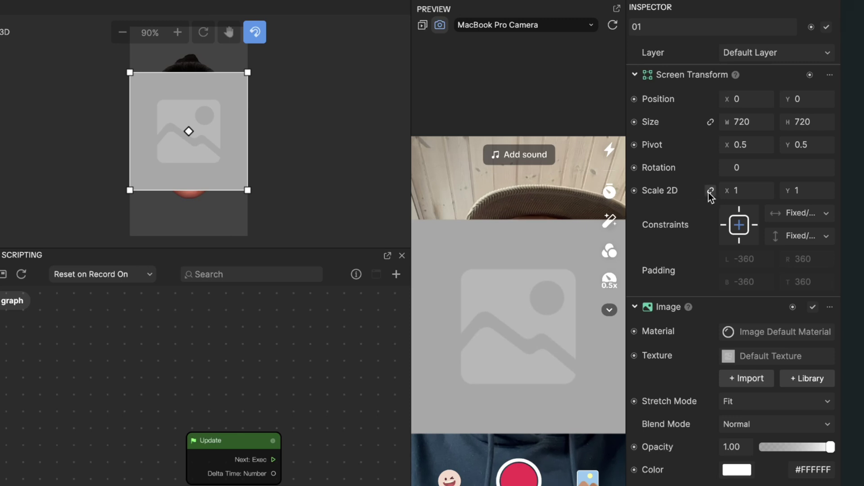
# Step: Set the 2D scale of screen image 01 to 0.12 in X and Y
pyautogui.click(744, 193)
pyautogui.press('BackSpace')
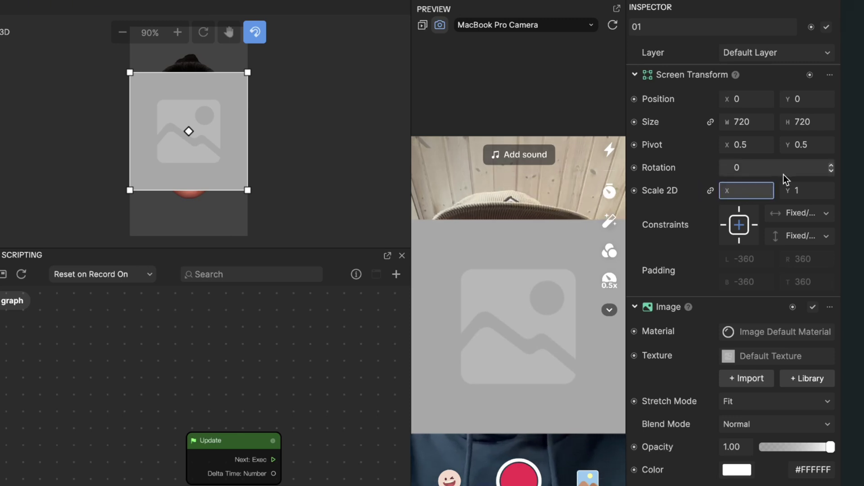
pyautogui.write('0.12')
pyautogui.press('Return')
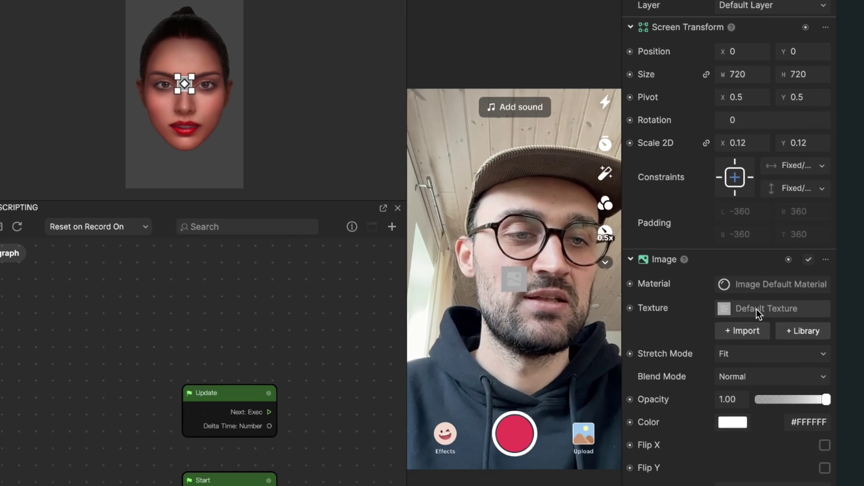
# Step: Assign the P01 texture to screen image 01
pyautogui.click(762, 356)
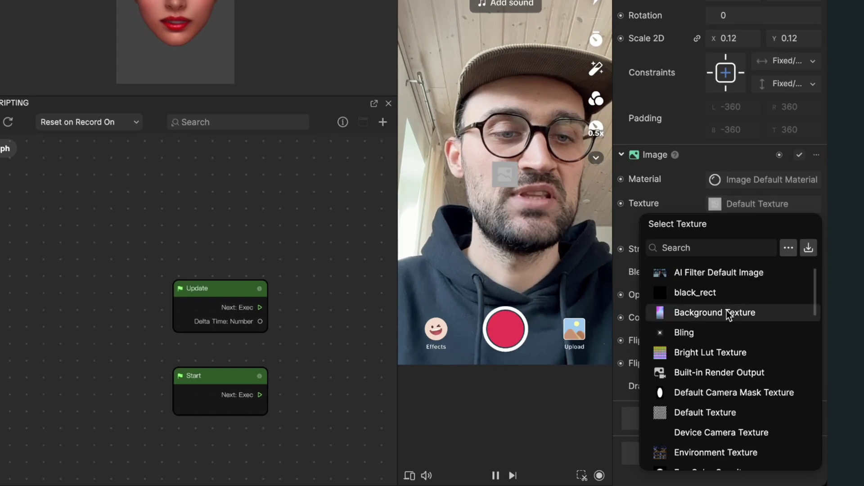
pyautogui.scroll(-10, 726, 310)
pyautogui.scroll(-1, 726, 309)
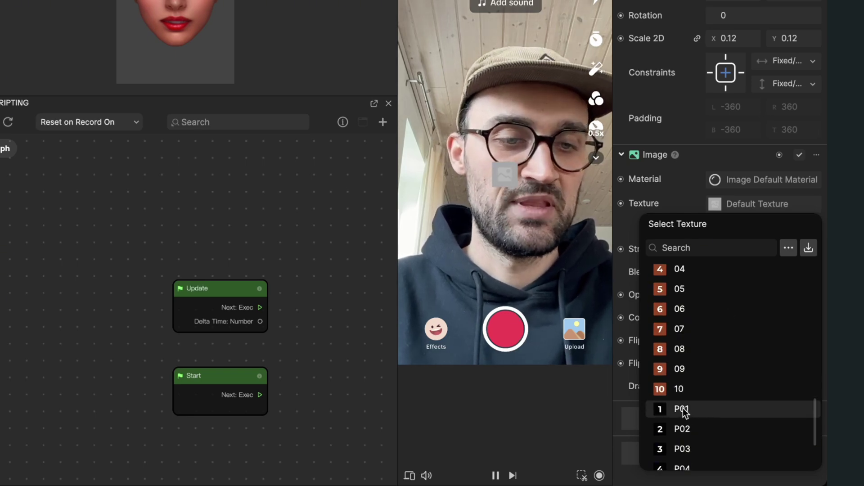
pyautogui.click(683, 410)
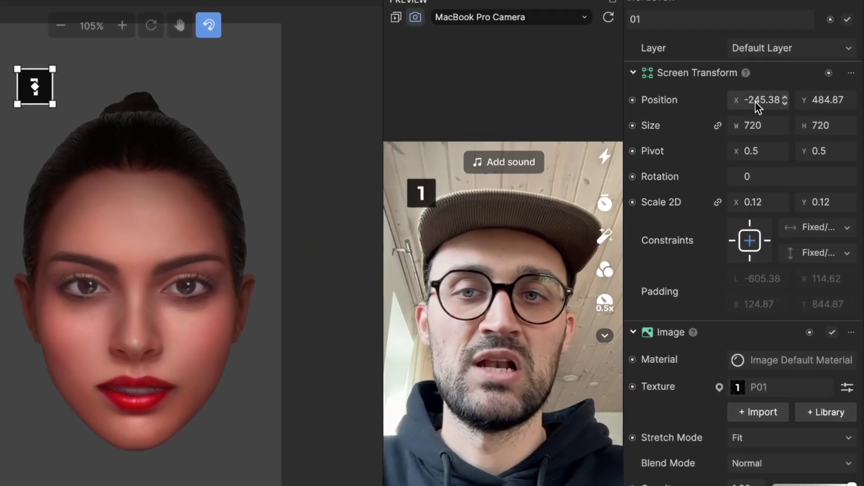
# Step: Set the position of screen image 01 to X -250 and Y 500
pyautogui.click(755, 101)
pyautogui.press('Right')
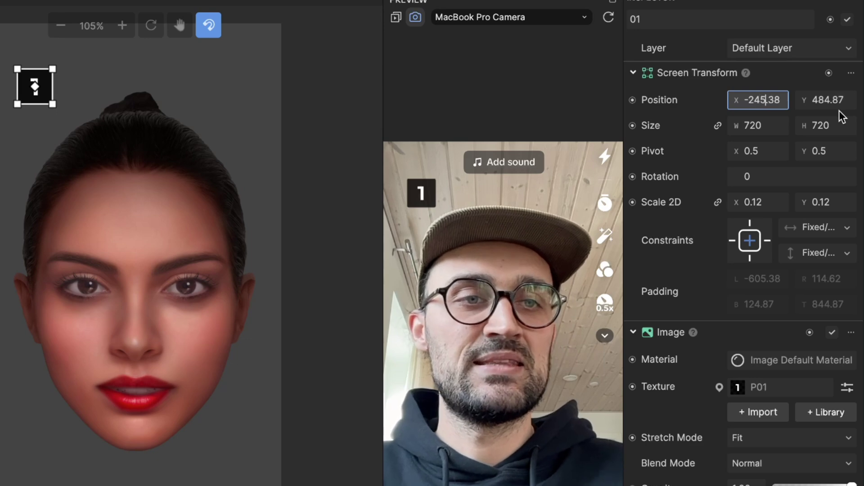
pyautogui.press('super+a')
pyautogui.press('BackSpace')
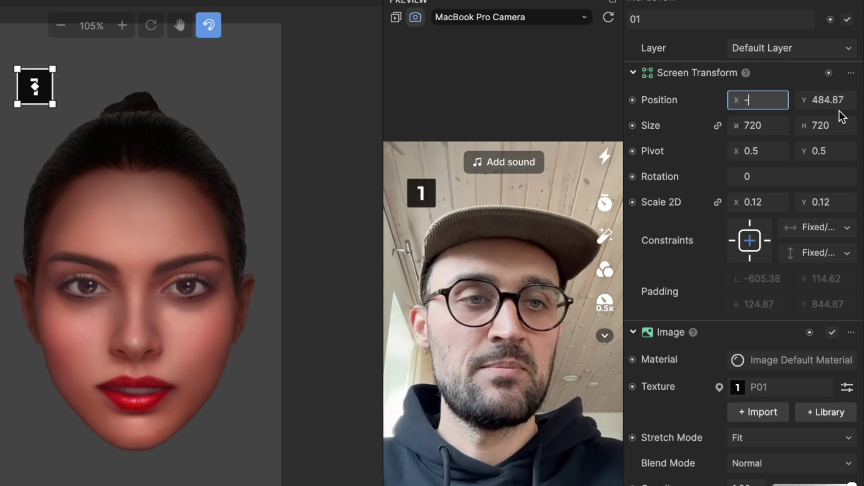
pyautogui.write('-250')
pyautogui.press('Return')
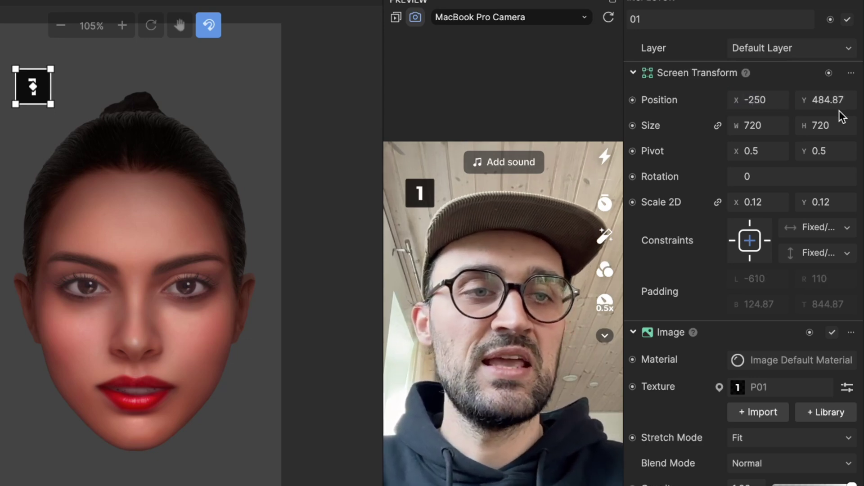
pyautogui.click(823, 100)
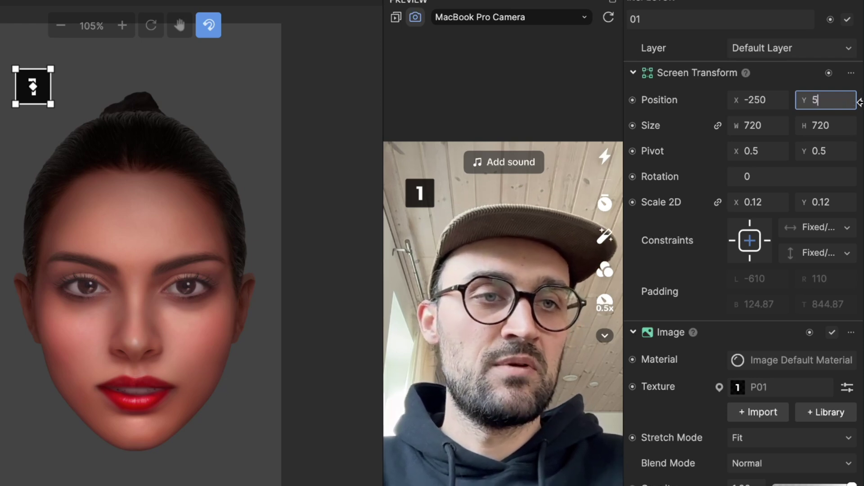
pyautogui.write('500')
pyautogui.press('Return')
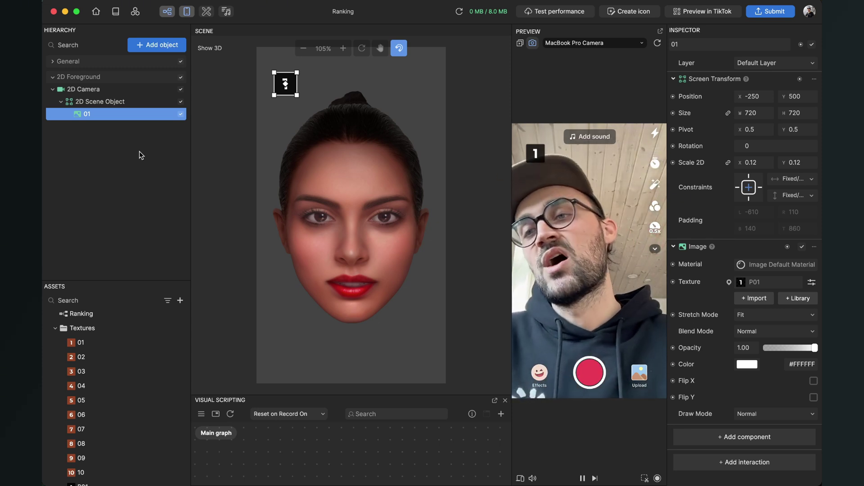
# Step: Duplicate screen image 01, rename the copy as 02 and set its Y position to 400
pyautogui.rightClick(90, 115)
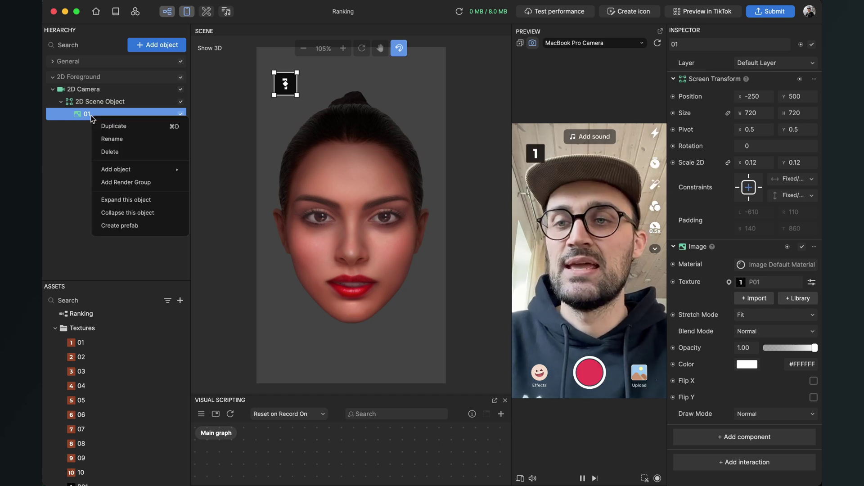
pyautogui.click(107, 125)
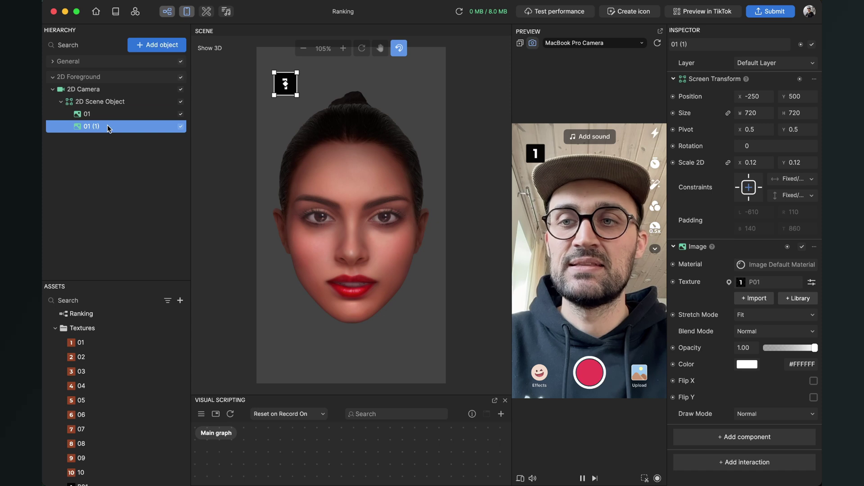
pyautogui.rightClick(97, 127)
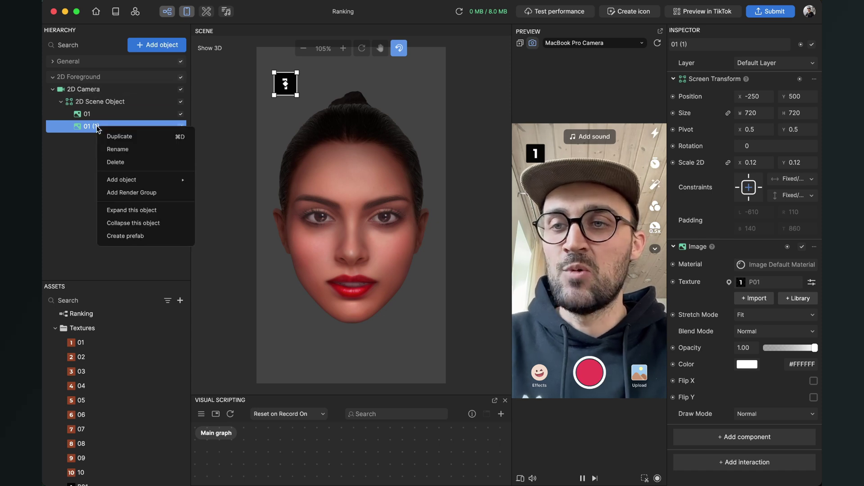
pyautogui.click(124, 153)
pyautogui.write('02')
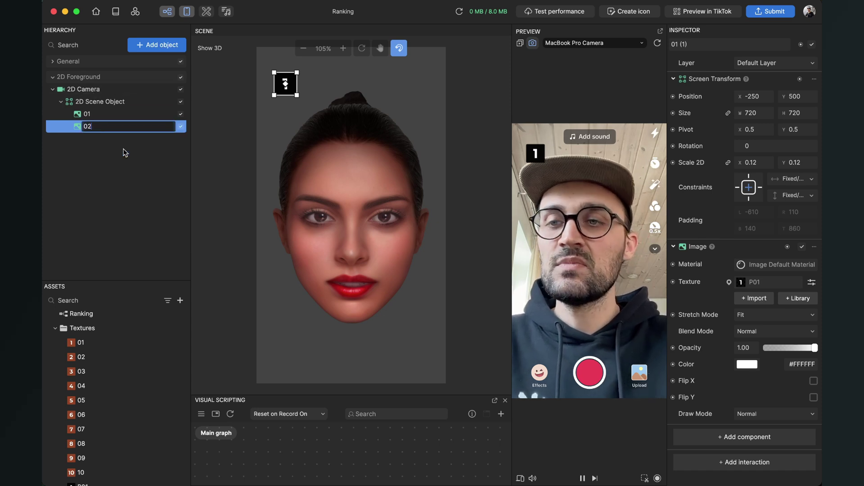
pyautogui.press('Return')
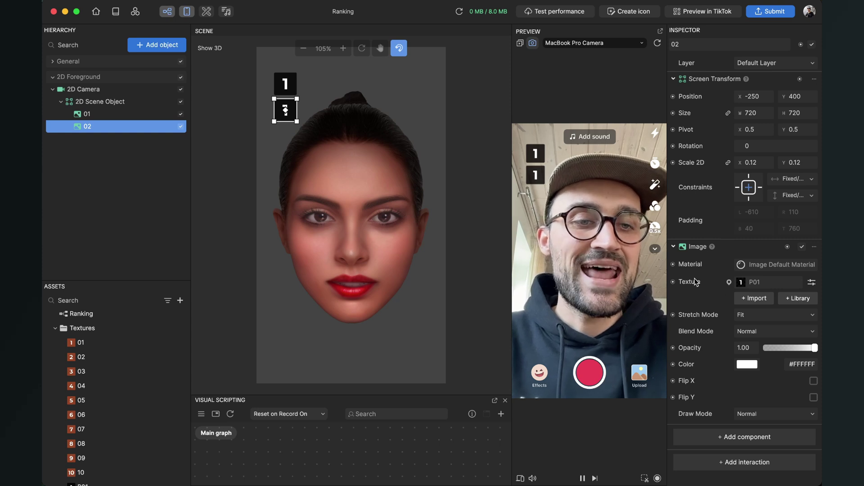
# Step: Assign the P02 texture to screen image 02
pyautogui.click(750, 284)
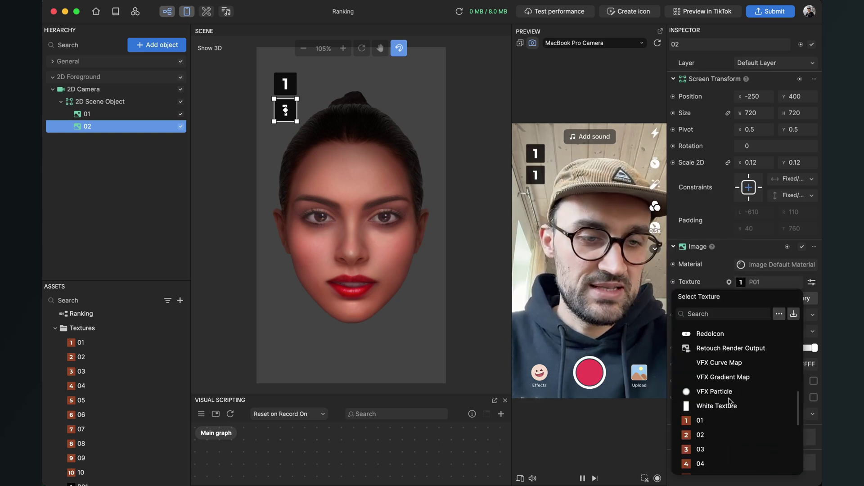
pyautogui.scroll(-5, 724, 407)
pyautogui.click(716, 367)
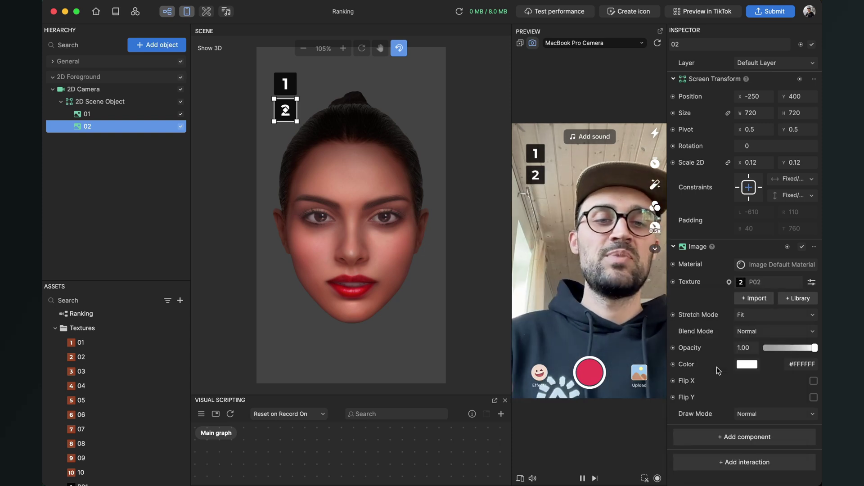
# Step: Duplicate screen image 02 and rename the copy as 03
pyautogui.rightClick(93, 128)
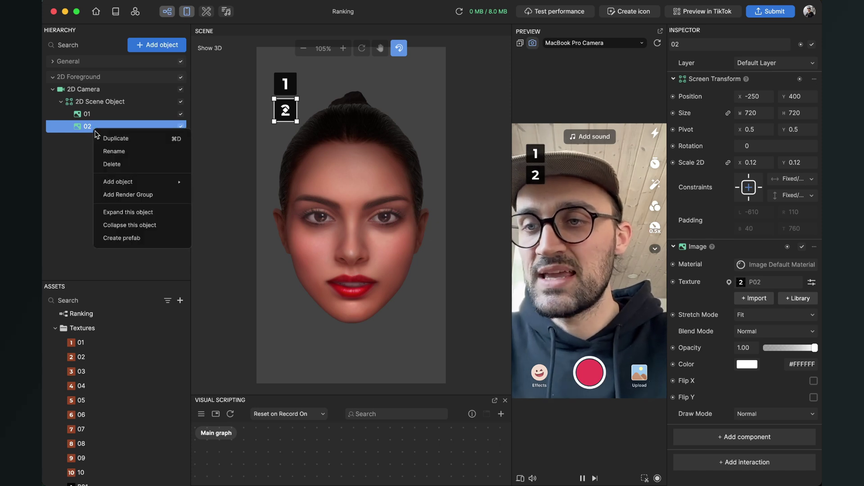
pyautogui.click(114, 135)
pyautogui.rightClick(93, 139)
pyautogui.click(112, 162)
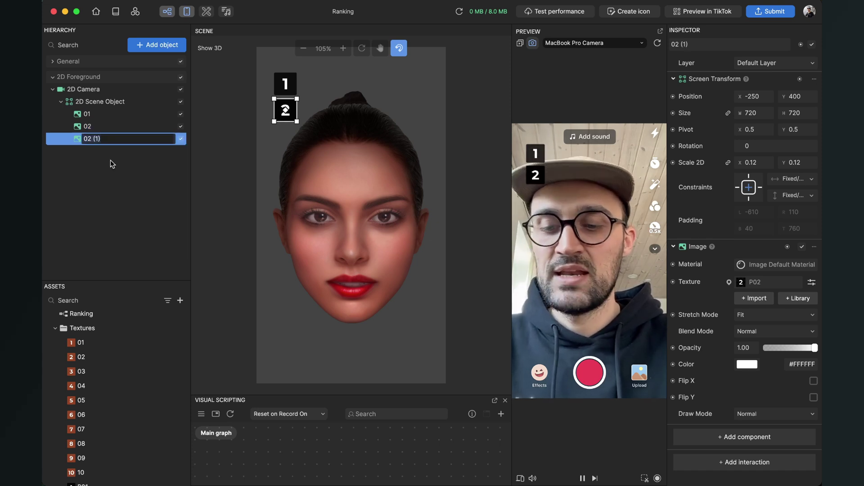
pyautogui.write('03')
pyautogui.press('Return')
# Step: Set the Y position of screen image 03 to 300 and assign the P03 texture to it
pyautogui.doubleClick(794, 96)
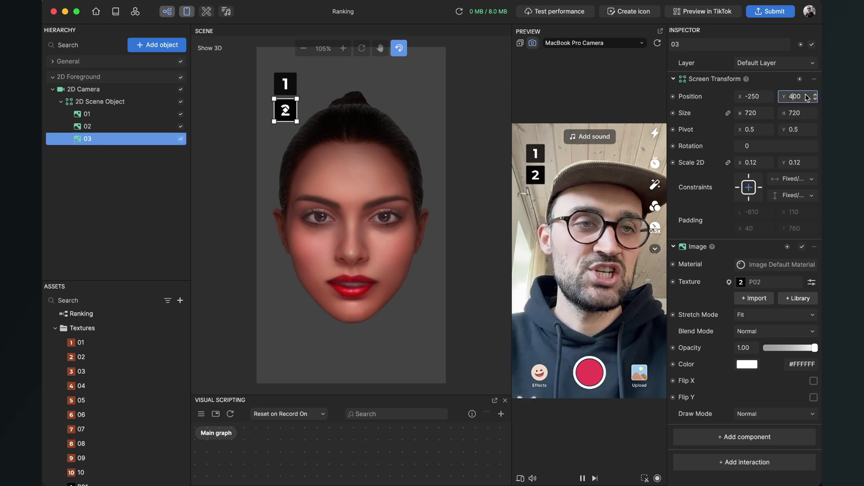
pyautogui.write('300')
pyautogui.press('Return')
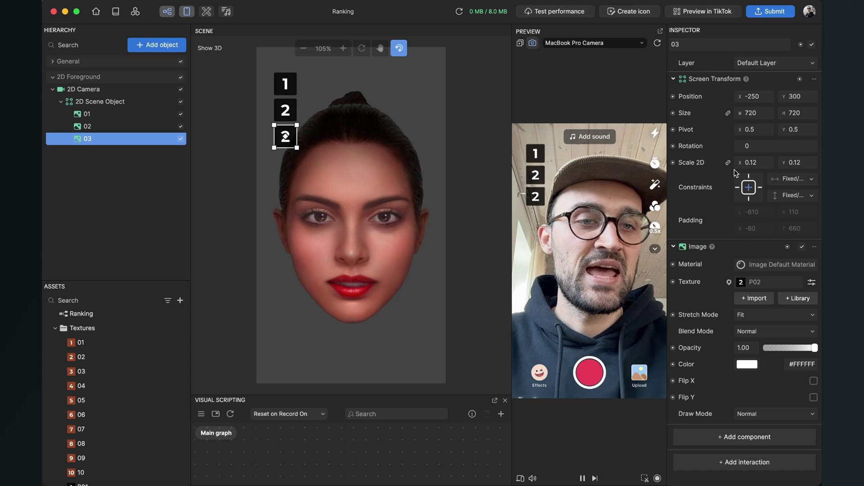
pyautogui.click(761, 282)
pyautogui.scroll(-10, 728, 402)
pyautogui.scroll(-5, 727, 403)
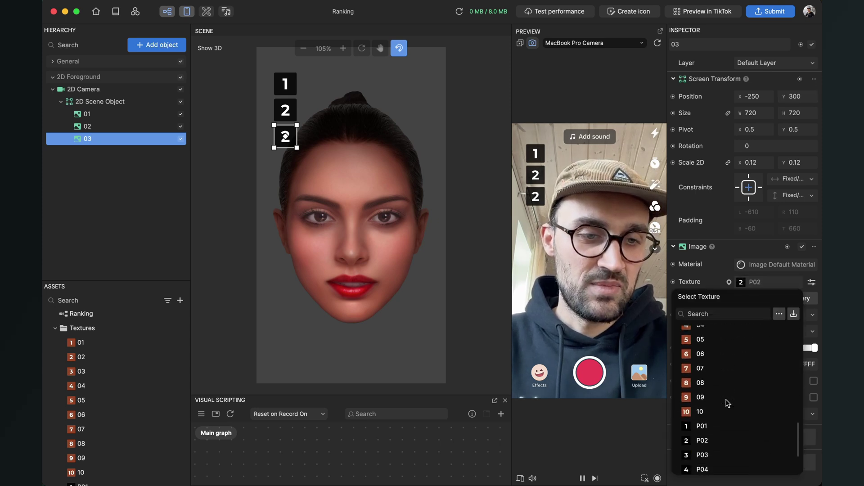
pyautogui.click(720, 428)
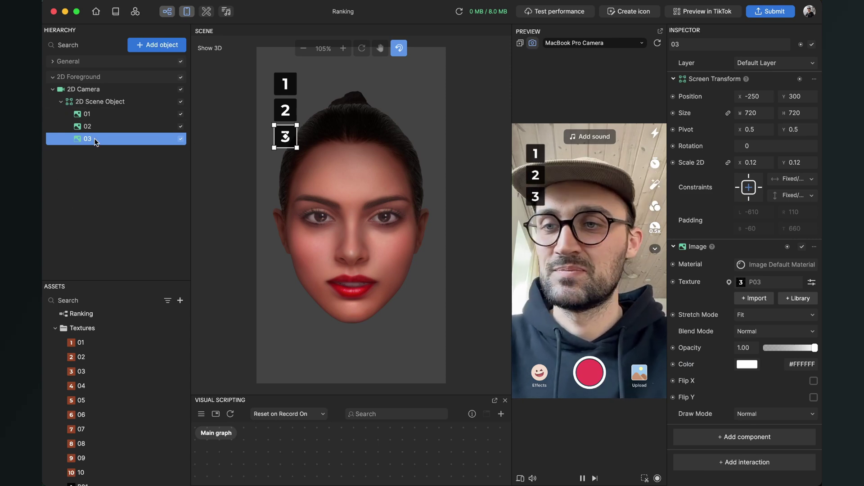
# Step: Create screen images 04, 05 and 06 stacked below 03 by duplication, with textures P04, P05 and P06
pyautogui.hotkey('ctrl', 'd')
pyautogui.hotkey('ctrl', 'd')
pyautogui.click(770, 281)
pyautogui.scroll(-5, 707, 380)
pyautogui.click(701, 368)
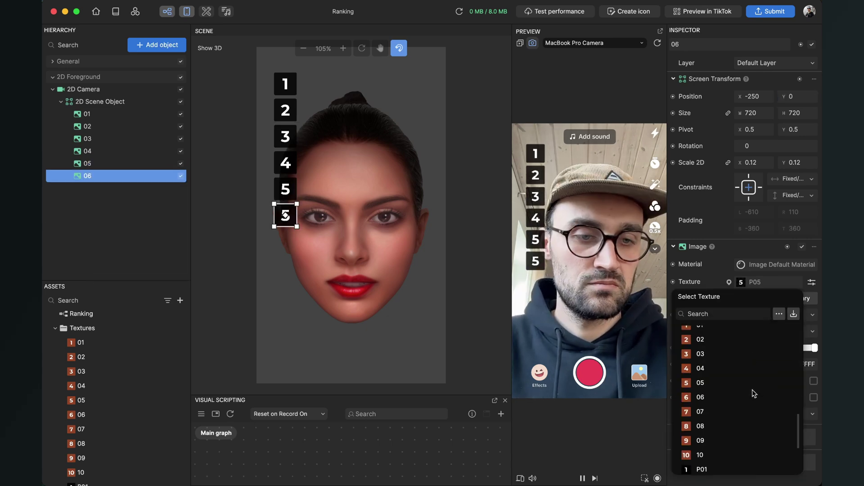
pyautogui.click(754, 396)
# Step: Duplicate screen image 06 as 07 at Y -100 and assign the P07 texture to it
pyautogui.press('super+d')
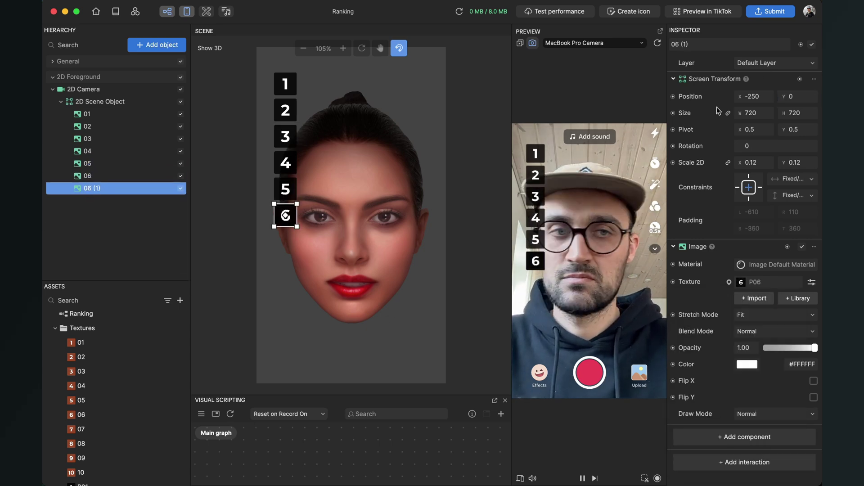
pyautogui.rightClick(92, 185)
pyautogui.click(101, 206)
pyautogui.click(769, 282)
pyautogui.click(702, 437)
# Step: Duplicate screen image 07 and rename the copy as 08
pyautogui.press('super+d')
pyautogui.rightClick(90, 203)
pyautogui.click(108, 229)
pyautogui.write('08')
pyautogui.press('Return')
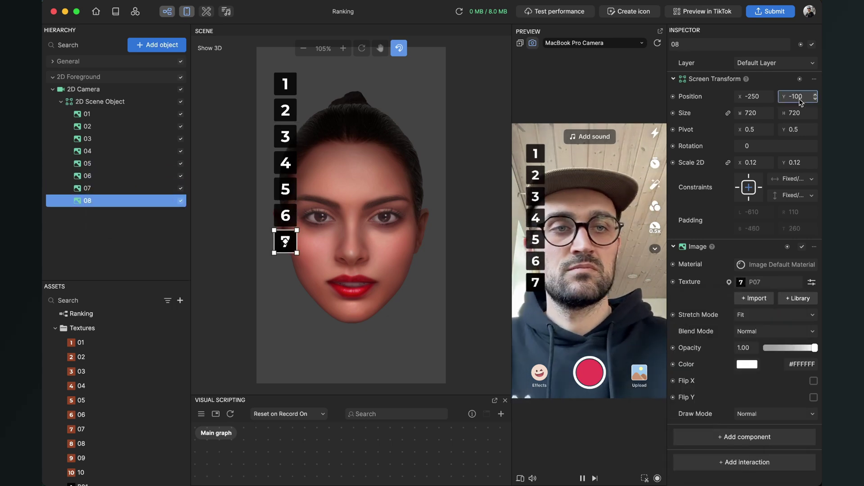
# Step: Duplicate screen image 08 as 09 with the P09 texture and set its Y position to -300
pyautogui.press('super+d')
pyautogui.rightClick(90, 212)
pyautogui.click(108, 241)
pyautogui.write('09')
pyautogui.press('Return')
pyautogui.doubleClick(797, 96)
pyautogui.write('-300')
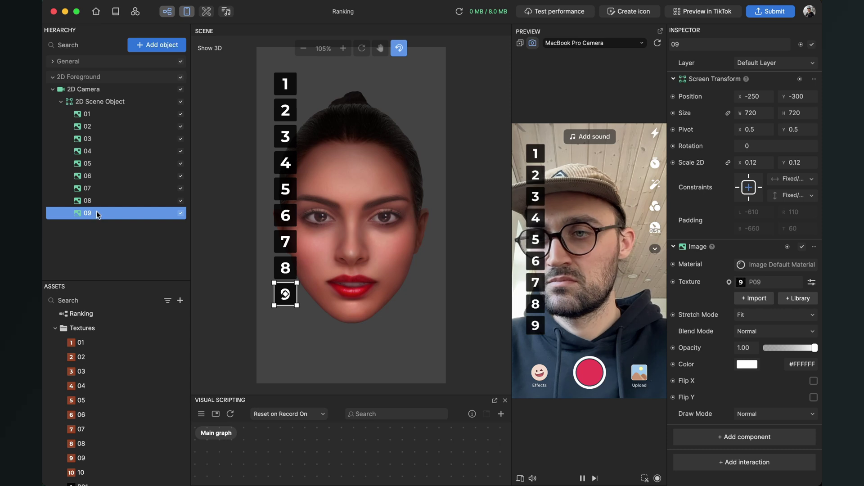
# Step: Duplicate screen image 09 as 10 at Y -400 and assign the P10 texture to it
pyautogui.press('super+d')
pyautogui.doubleClick(88, 225)
pyautogui.write('10')
pyautogui.doubleClick(797, 97)
pyautogui.write('-400')
pyautogui.click(770, 282)
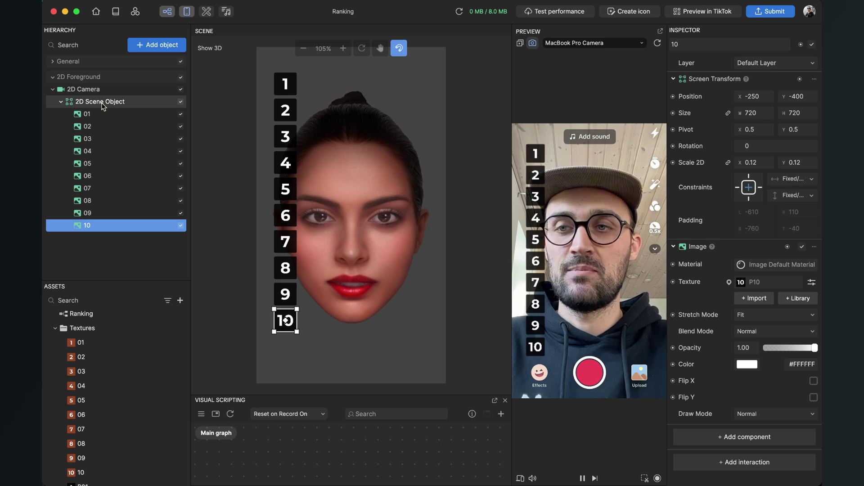
# Step: Enlarge the visual scripting area and collapse the 2D Scene Object with its numbered images
pyautogui.click(118, 103)
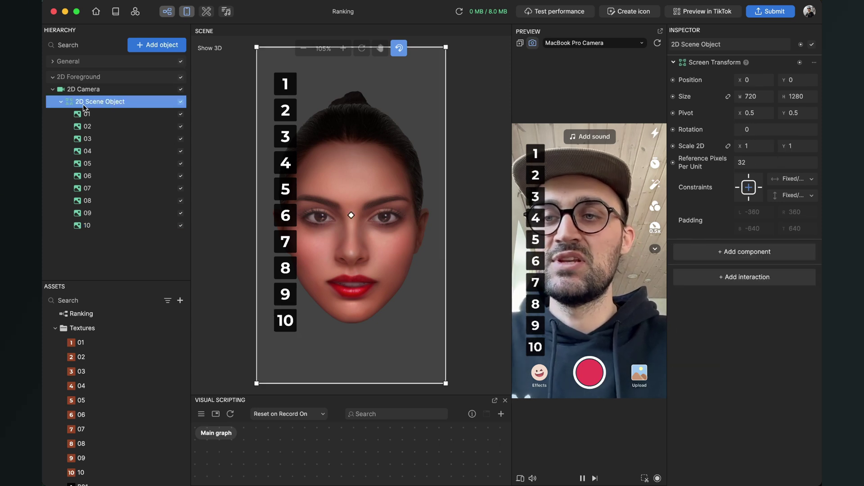
pyautogui.moveTo(391, 288); pyautogui.dragTo(412, 283)
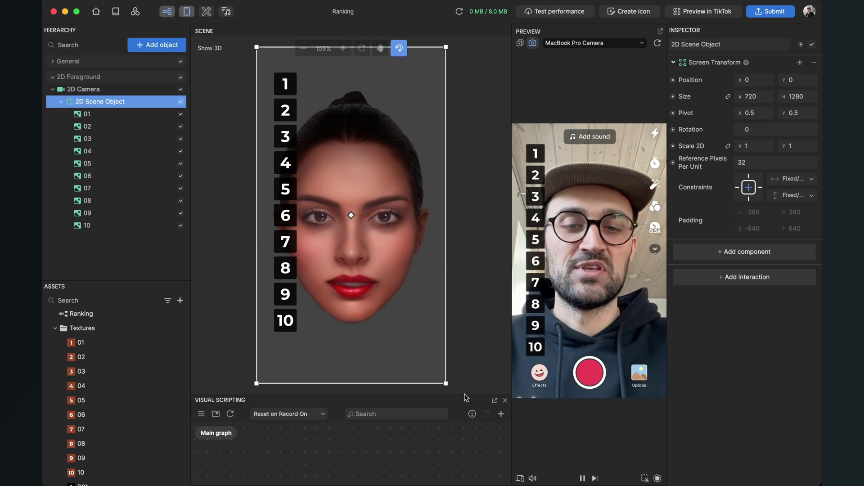
pyautogui.moveTo(463, 395); pyautogui.dragTo(480, 207)
pyautogui.click(145, 259)
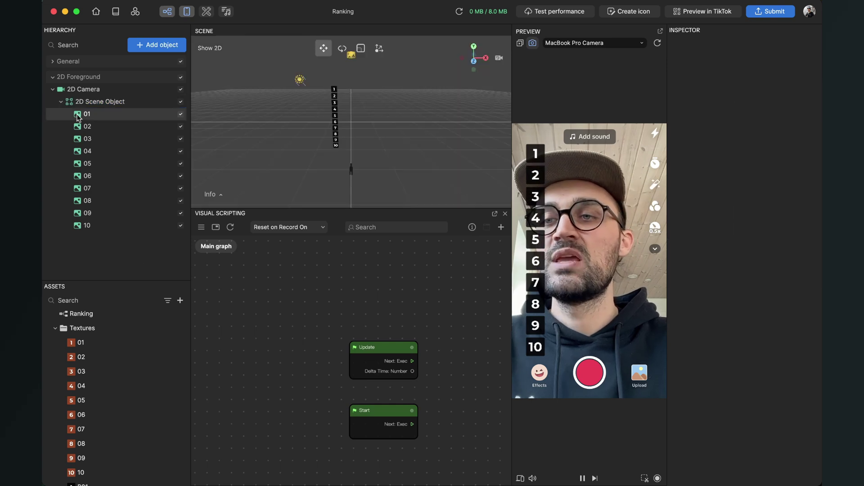
pyautogui.click(61, 101)
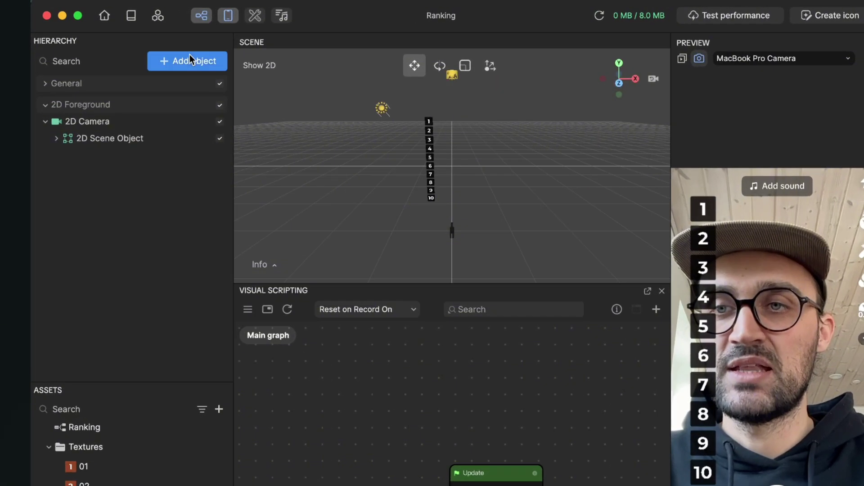
# Step: Add a Face Sticker object from the face effects to the scene
pyautogui.click(159, 42)
pyautogui.click(307, 108)
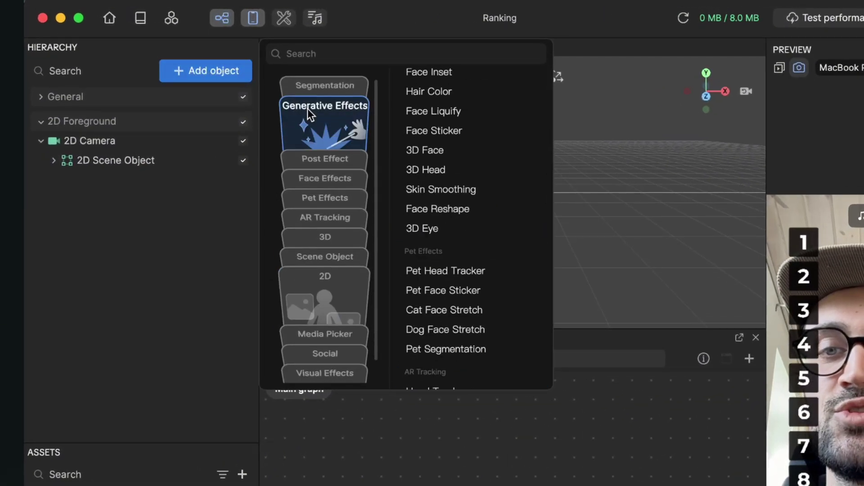
pyautogui.click(319, 203)
pyautogui.click(321, 220)
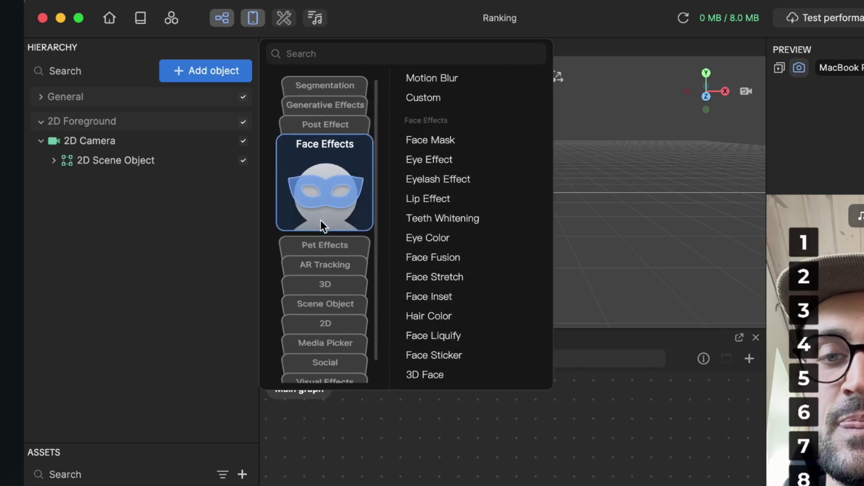
pyautogui.click(449, 357)
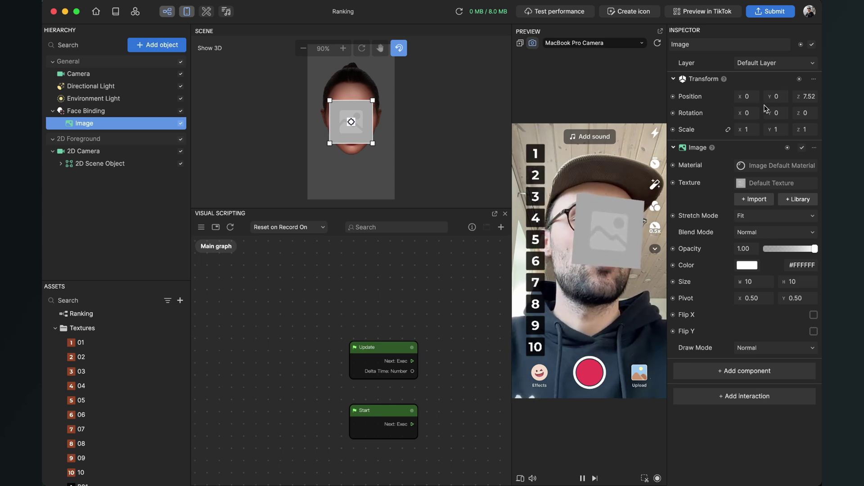
# Step: Set the Y position of the face-bound image to 12 so that it sits above the head
pyautogui.click(780, 97)
pyautogui.press('BackSpace')
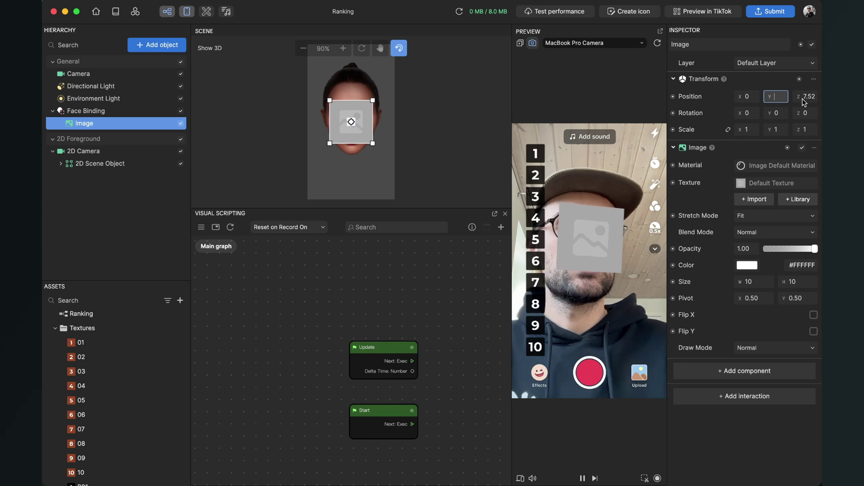
pyautogui.write('12')
pyautogui.press('Return')
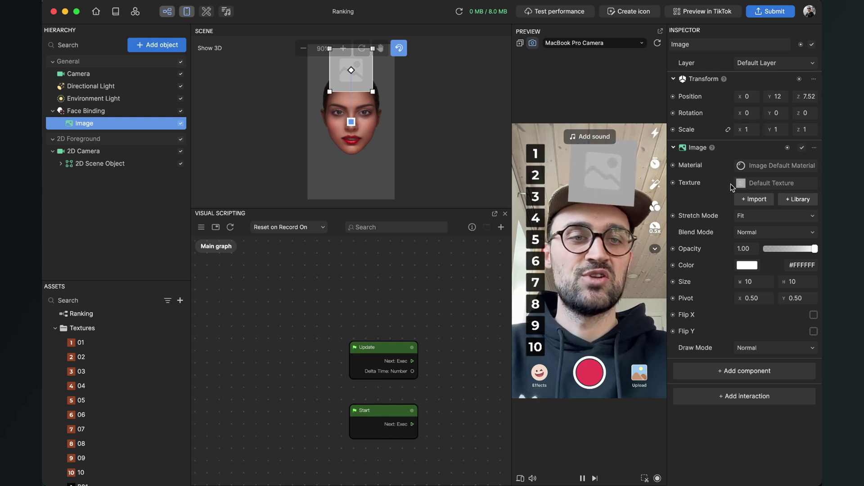
# Step: Assign the 01 number texture to the face-bound image
pyautogui.click(746, 185)
pyautogui.scroll(-10, 738, 324)
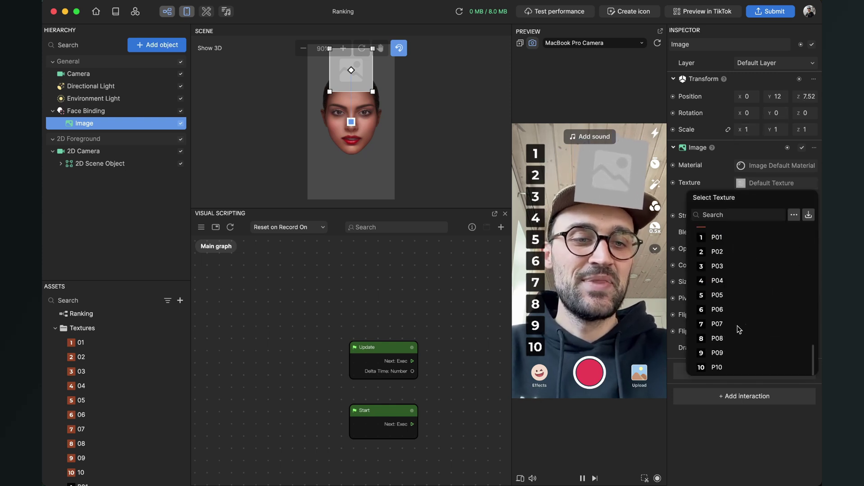
pyautogui.scroll(5, 738, 329)
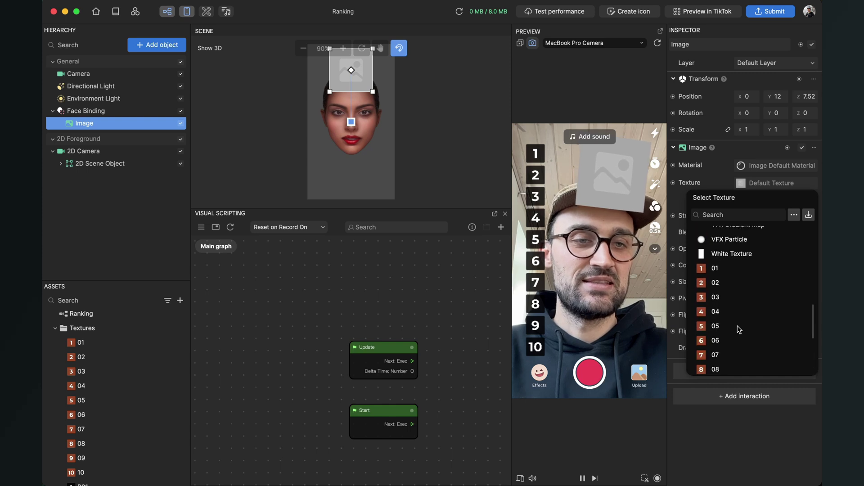
pyautogui.click(727, 268)
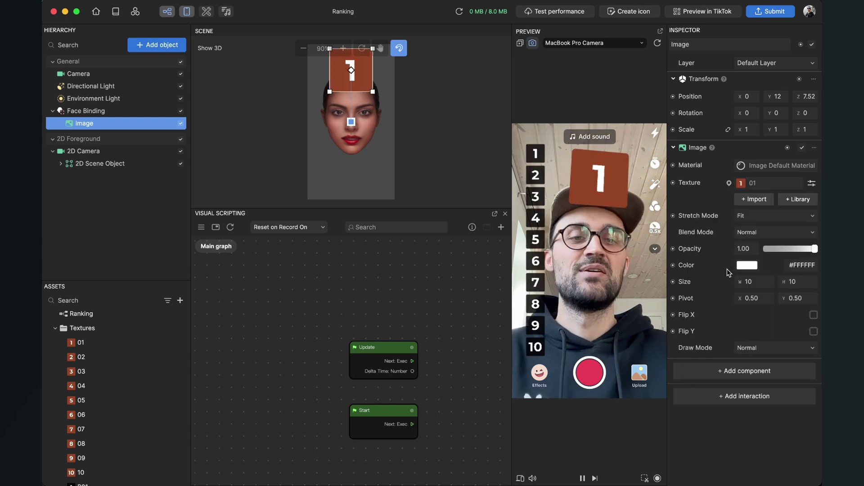
# Step: Rename the face-bound image under Face Binding as Rotation
pyautogui.click(99, 163)
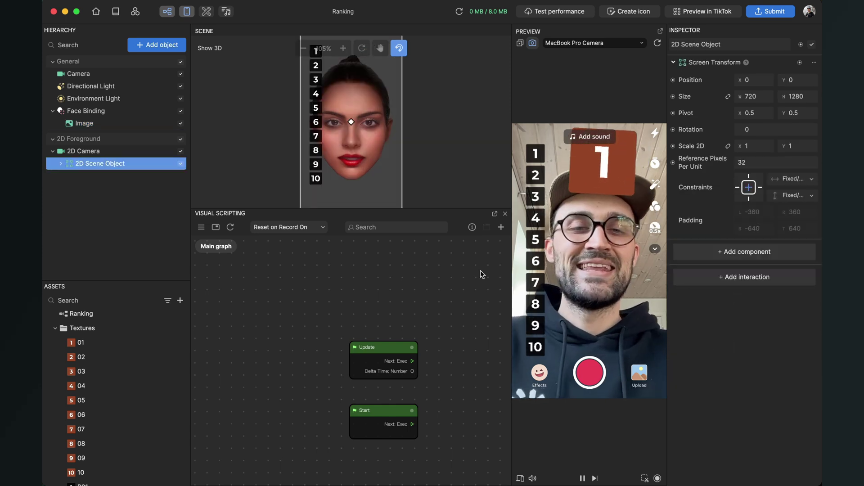
pyautogui.click(92, 125)
pyautogui.rightClick(93, 127)
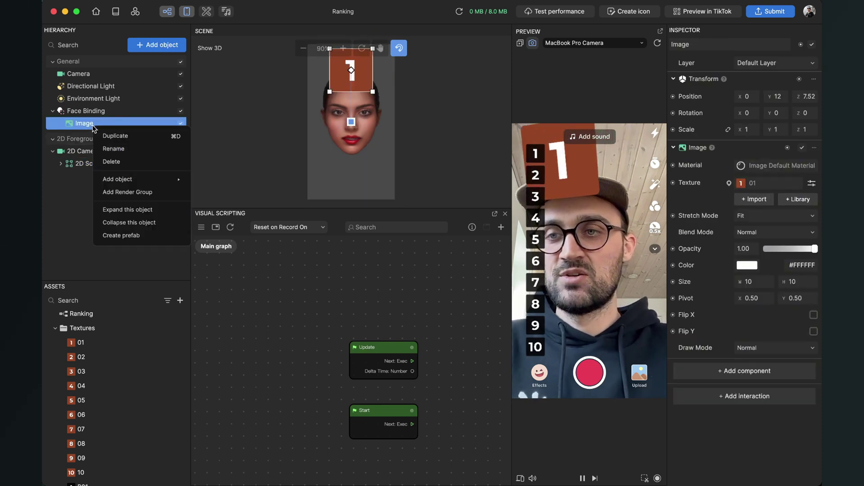
pyautogui.click(116, 148)
pyautogui.write('Ro')
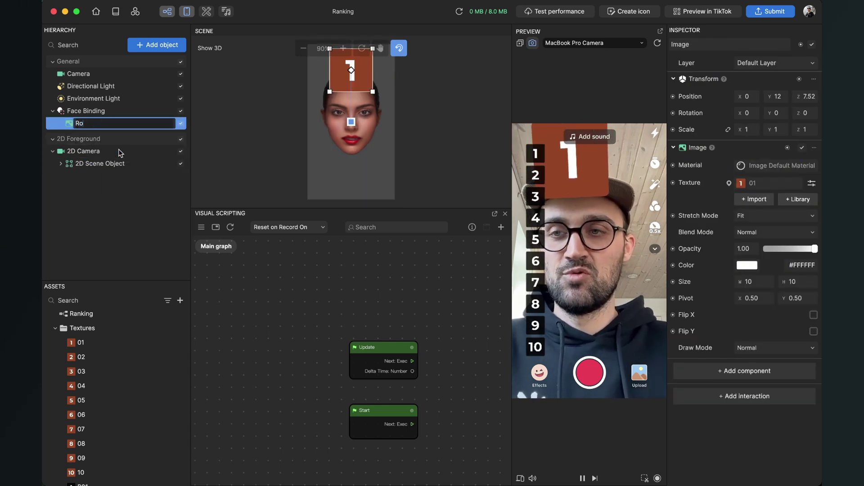
pyautogui.write('tation')
pyautogui.press('Return')
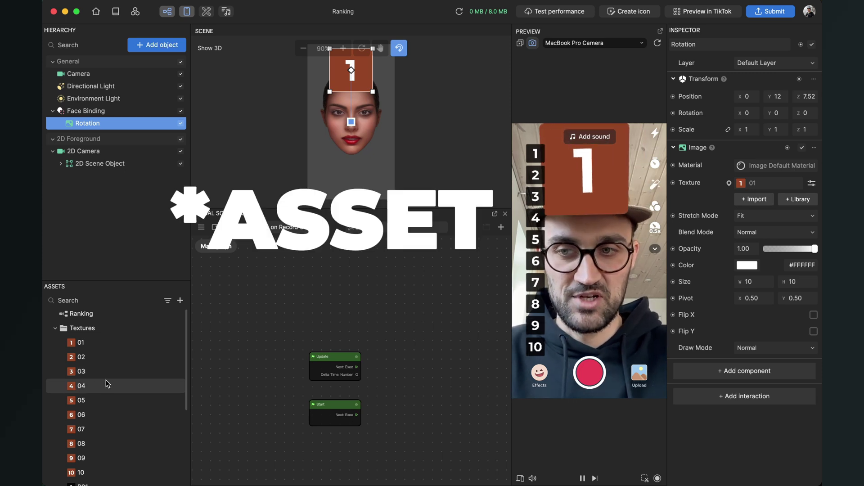
# Step: Collapse the Textures folder and place the Ranking subgraph in the main graph, clear of the Update and Start nodes
pyautogui.click(54, 328)
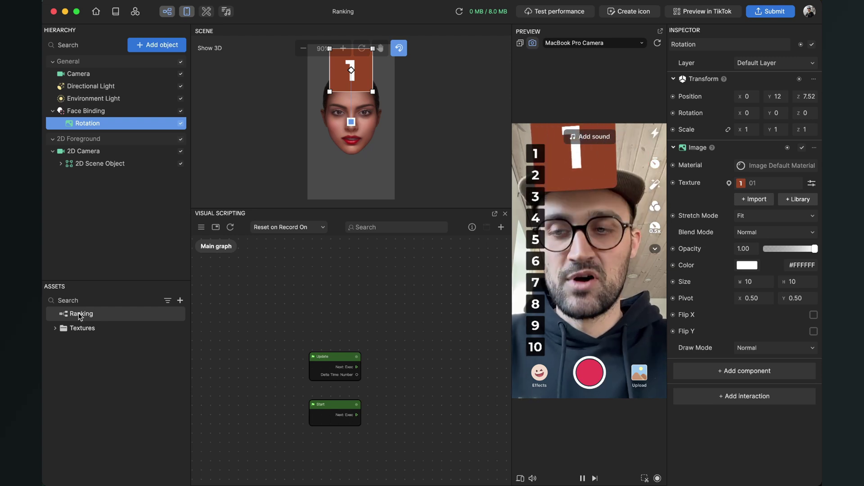
pyautogui.moveTo(80, 314); pyautogui.dragTo(342, 289)
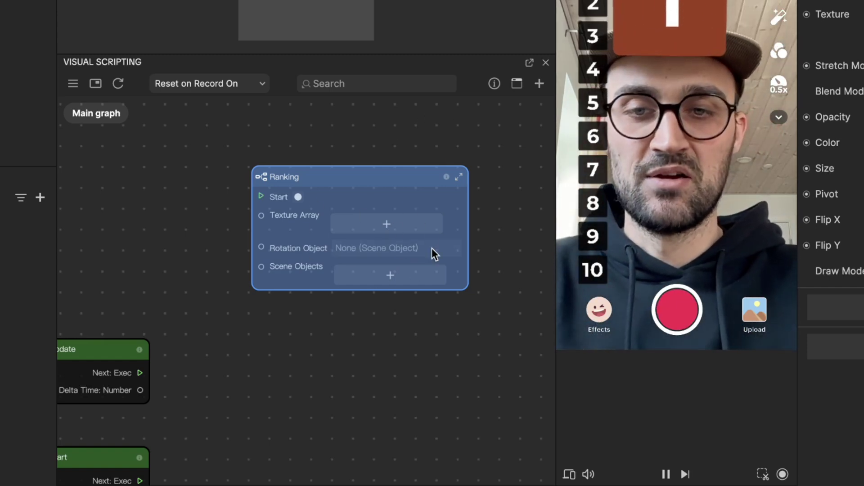
pyautogui.moveTo(388, 185); pyautogui.dragTo(408, 175)
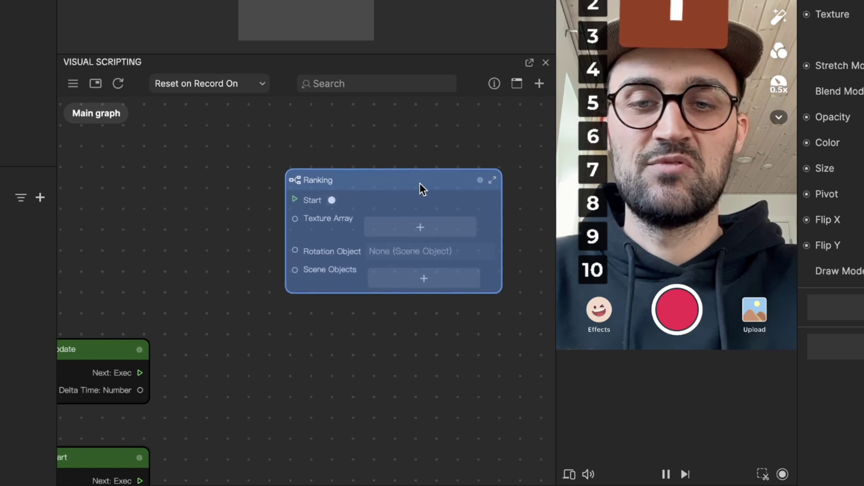
pyautogui.scroll(-1, 425, 174)
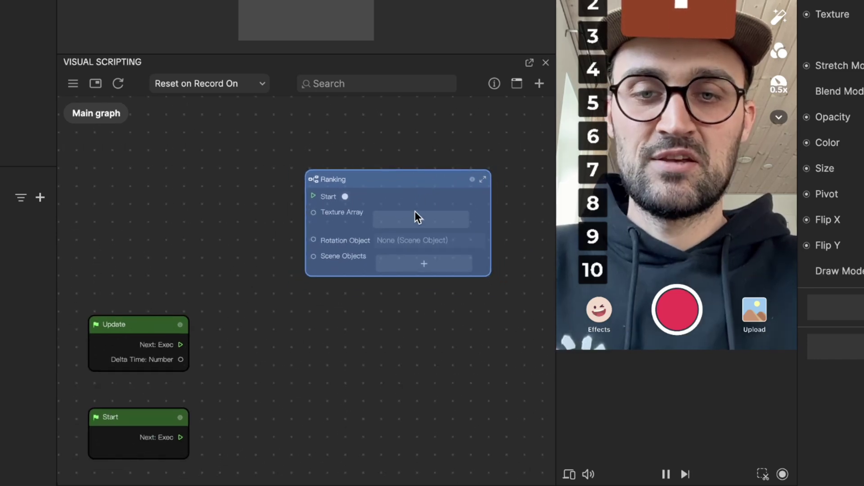
pyautogui.scroll(1, 415, 211)
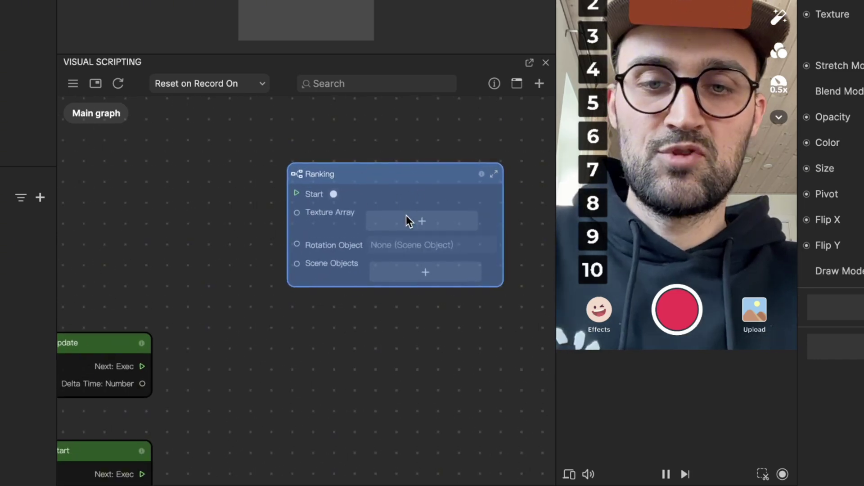
# Step: Add ten entries to the Texture Array of the Ranking node
pyautogui.click(414, 224)
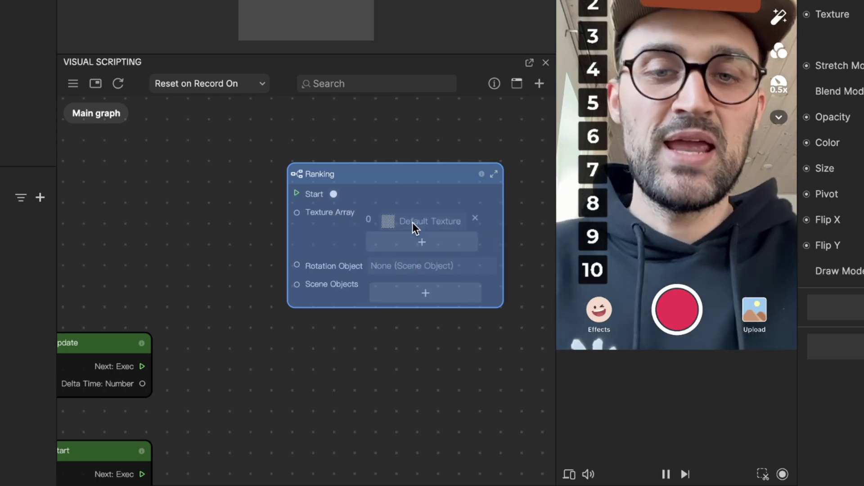
pyautogui.click(407, 243)
pyautogui.click(402, 268)
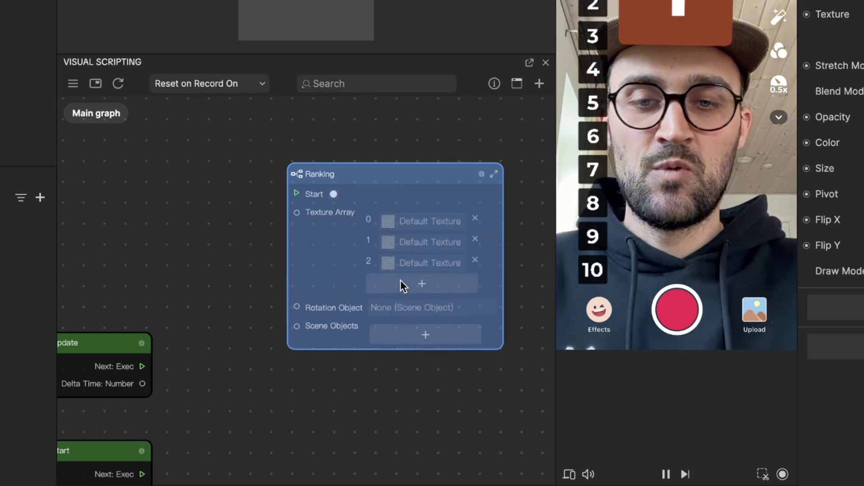
pyautogui.click(398, 290)
pyautogui.click(397, 305)
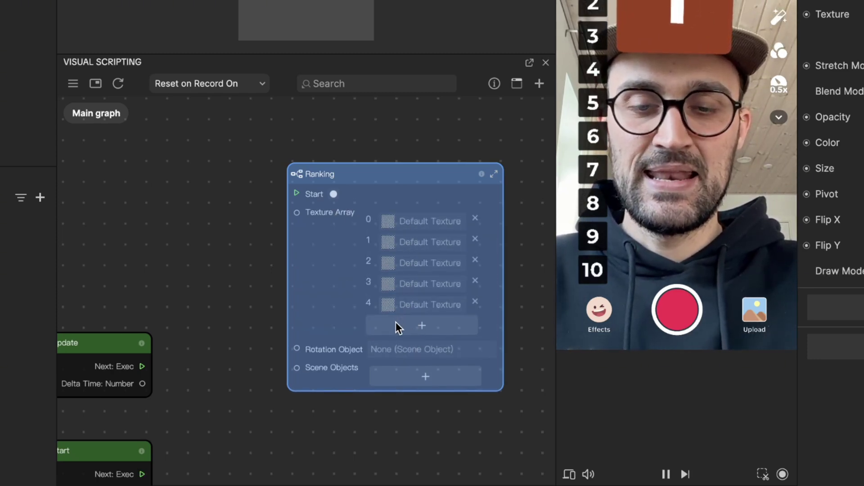
pyautogui.click(396, 324)
pyautogui.click(395, 347)
pyautogui.click(392, 359)
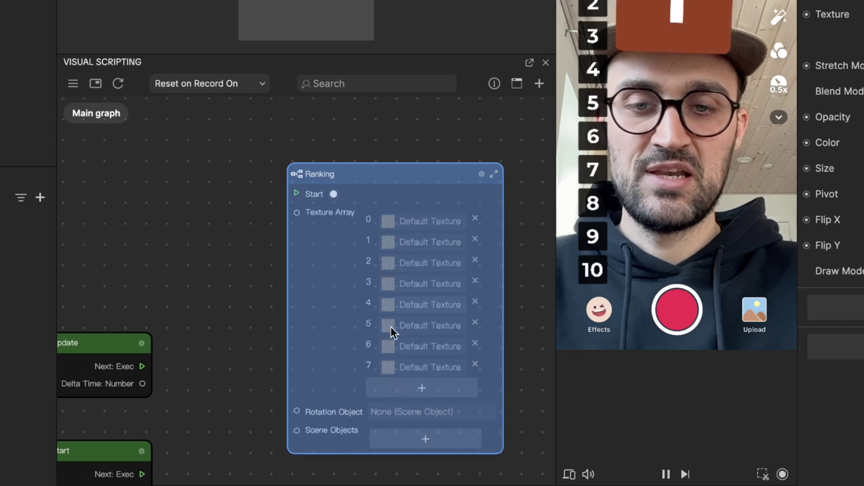
pyautogui.click(396, 381)
pyautogui.click(398, 402)
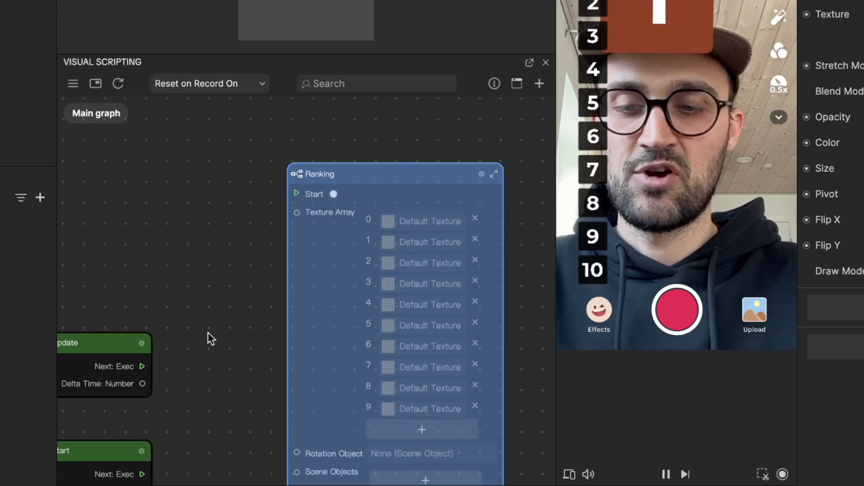
pyautogui.moveTo(208, 332); pyautogui.dragTo(131, 277)
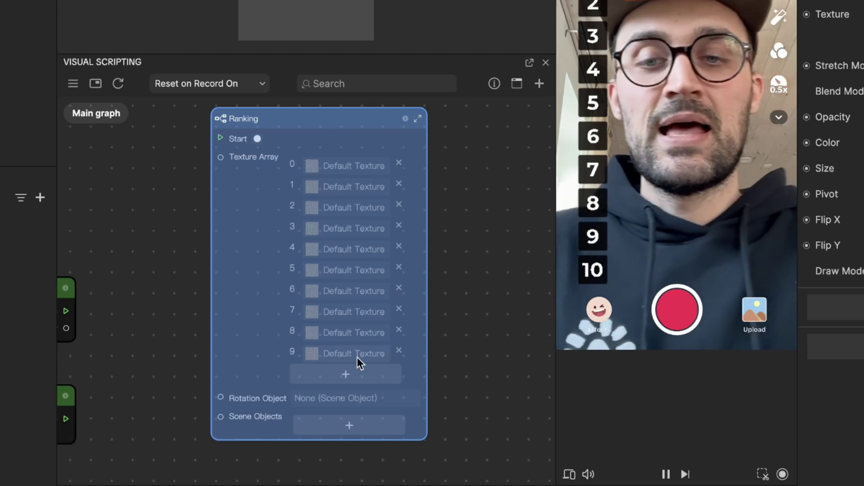
pyautogui.click(358, 357)
pyautogui.click(452, 317)
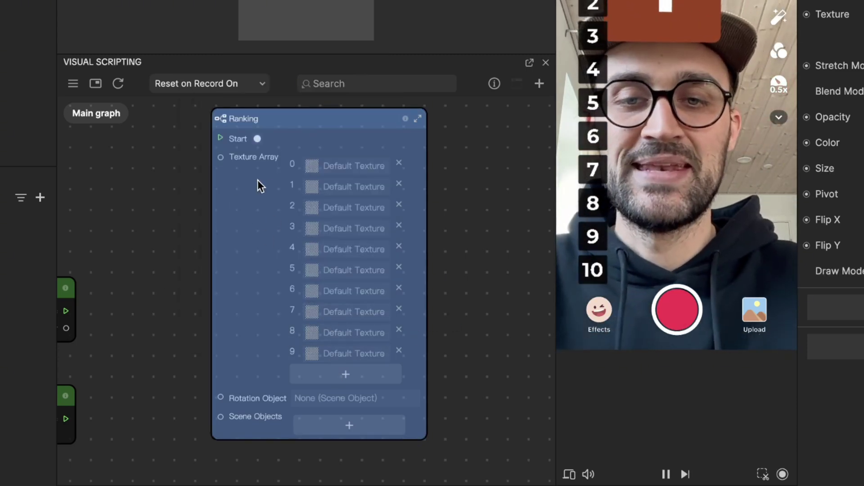
# Step: Assign the textures 01, 02 and 03 to entries 0, 1 and 2 of the Ranking node's Texture Array
pyautogui.click(342, 165)
pyautogui.scroll(-10, 290, 356)
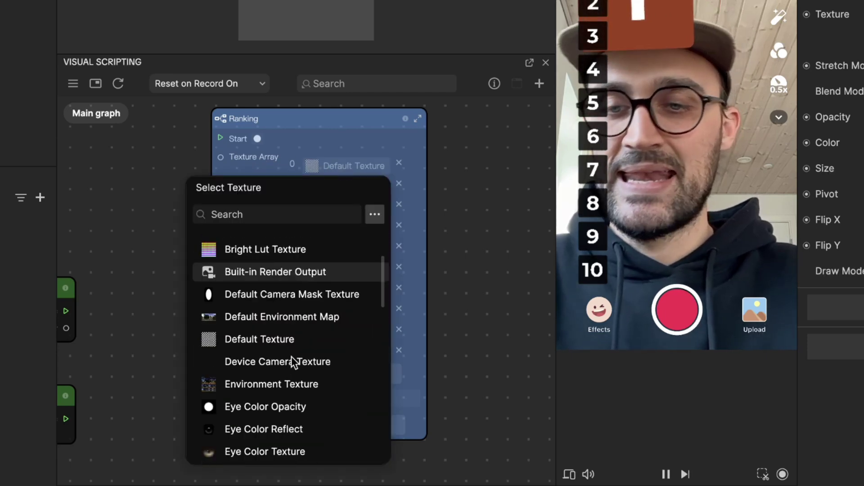
pyautogui.click(268, 367)
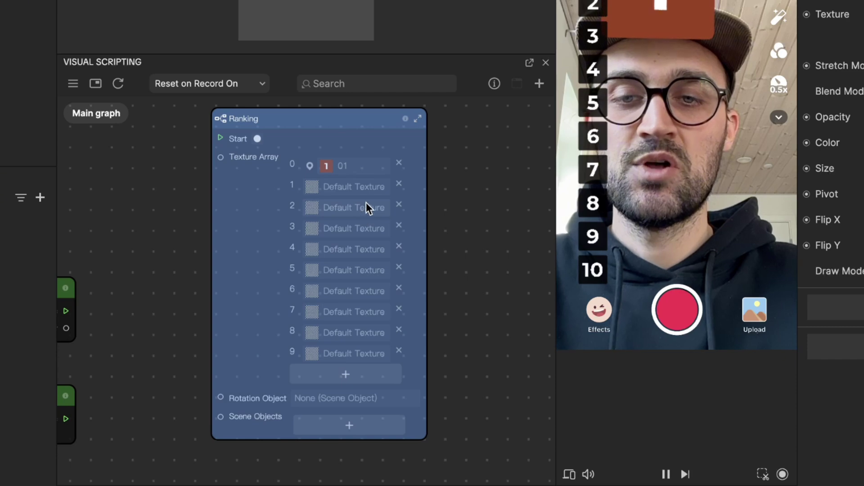
pyautogui.click(363, 190)
pyautogui.scroll(-10, 338, 310)
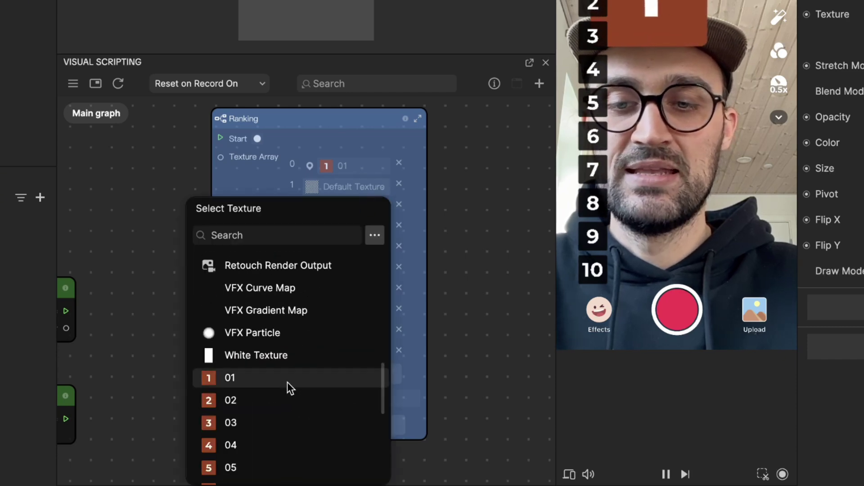
pyautogui.click(275, 399)
pyautogui.click(368, 210)
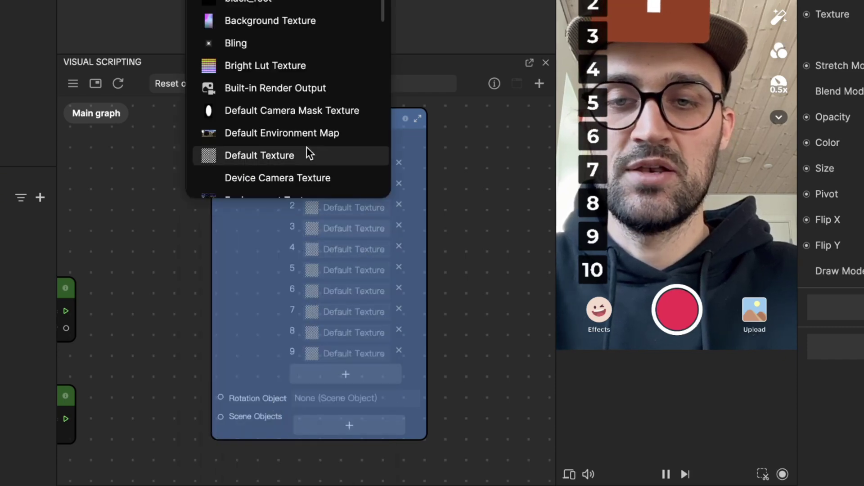
pyautogui.scroll(-10, 306, 147)
pyautogui.click(261, 2)
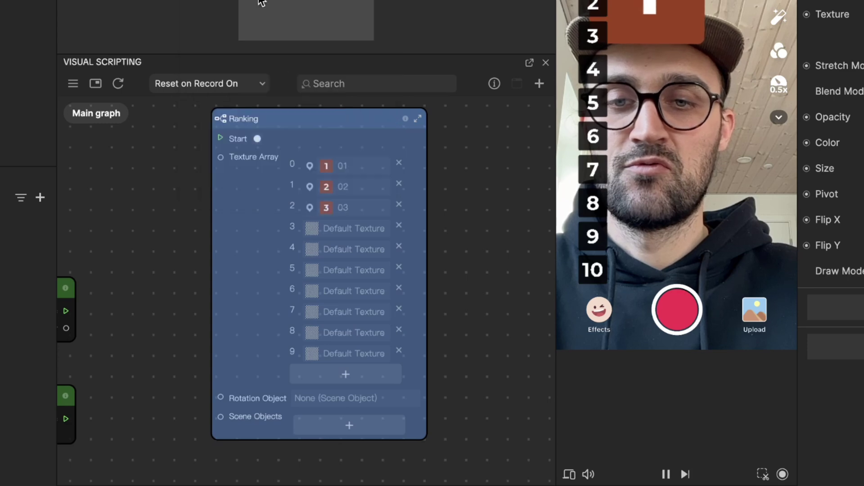
# Step: Assign the textures 04 through 10 in order to entries 3 through 9 of the Texture Array, using 09 instead of P09 for entry 8
pyautogui.click(342, 231)
pyautogui.scroll(-6, 337, 143)
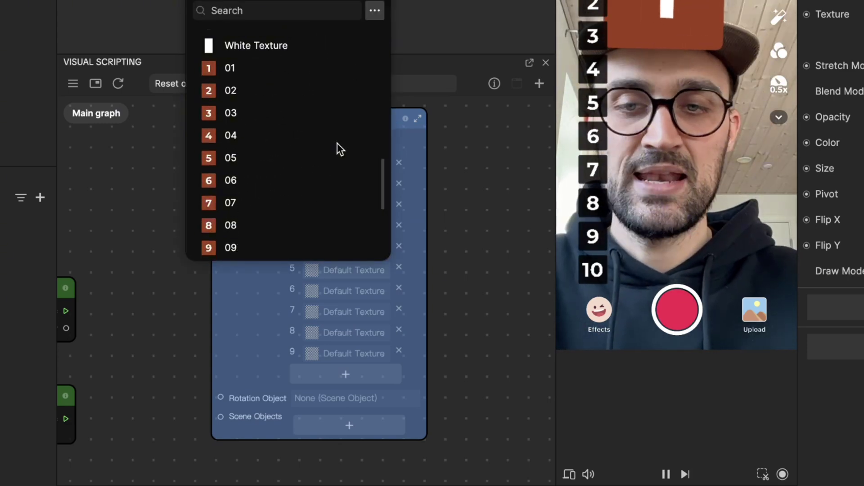
pyautogui.scroll(-2, 248, 229)
pyautogui.click(266, 177)
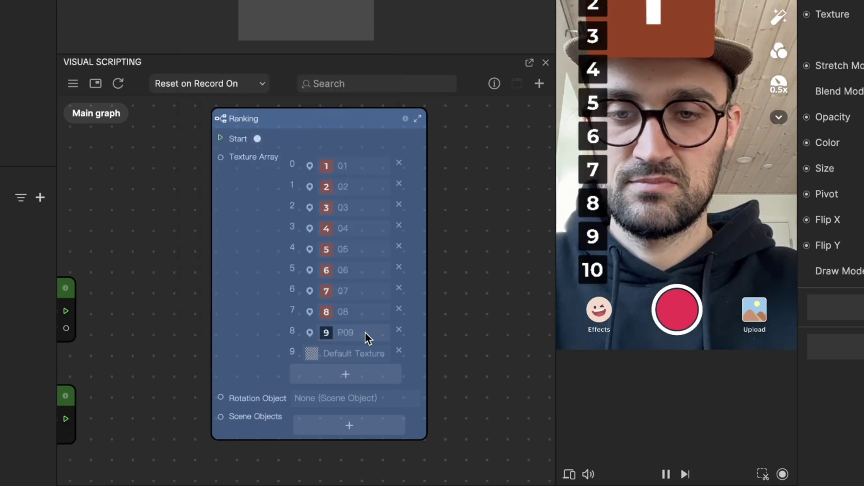
pyautogui.click(365, 333)
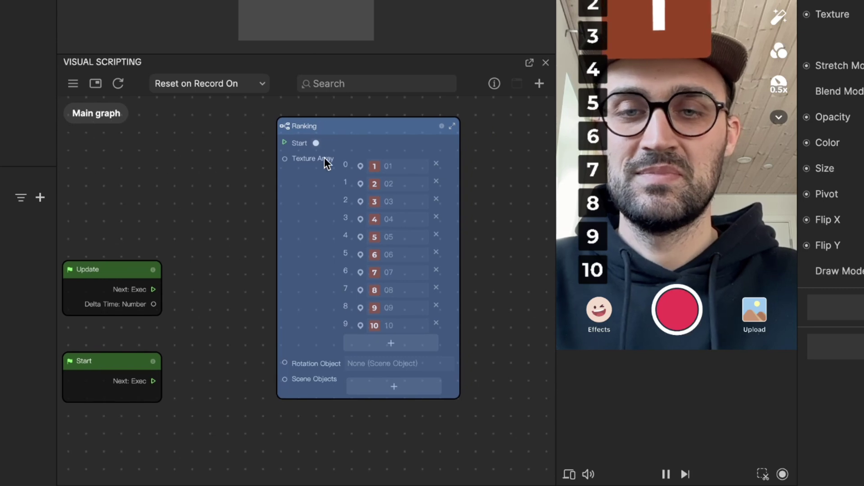
# Step: Set the Ranking node's Rotation Object to the face-bound Rotation image
pyautogui.scroll(3, 324, 158)
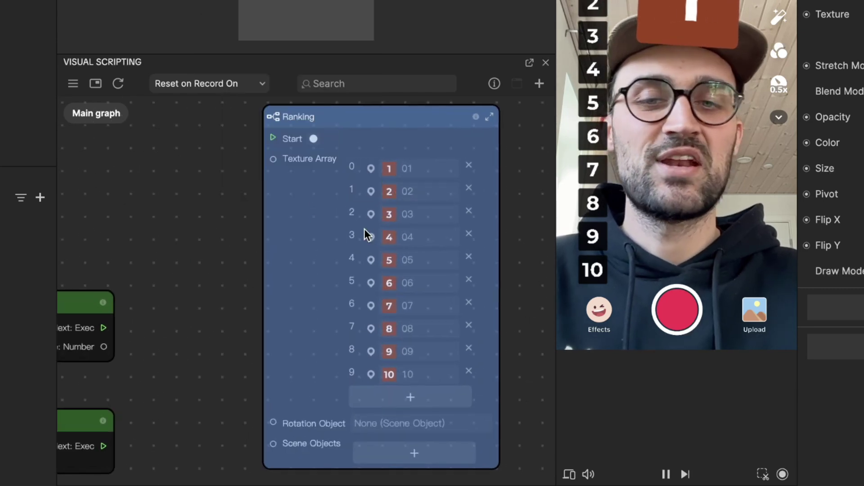
pyautogui.scroll(-3, 190, 272)
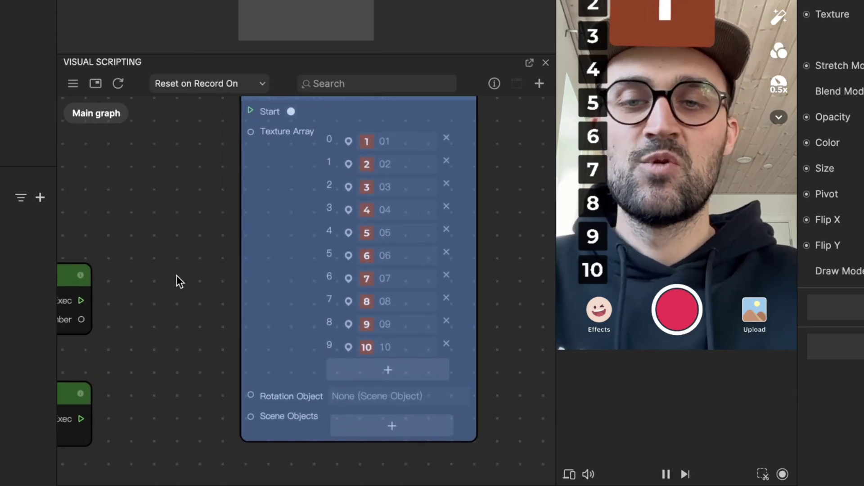
pyautogui.moveTo(201, 282); pyautogui.dragTo(200, 203)
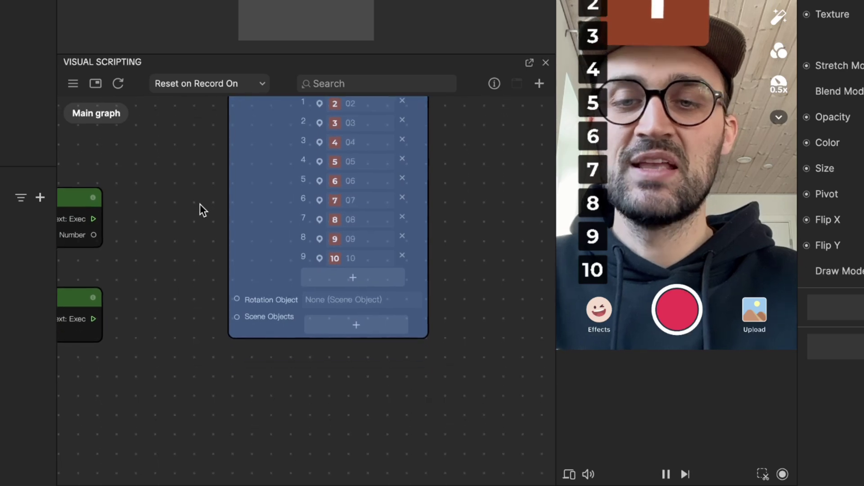
pyautogui.scroll(2, 218, 283)
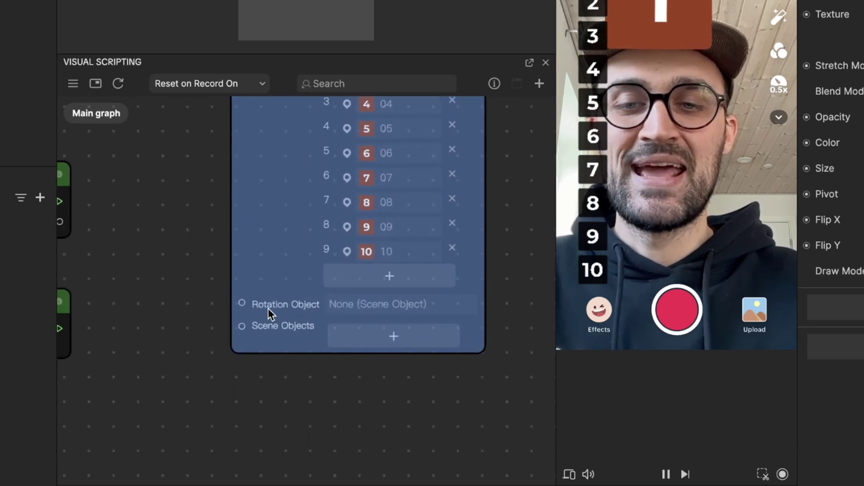
pyautogui.scroll(-3, 267, 309)
pyautogui.moveTo(225, 280); pyautogui.dragTo(220, 337)
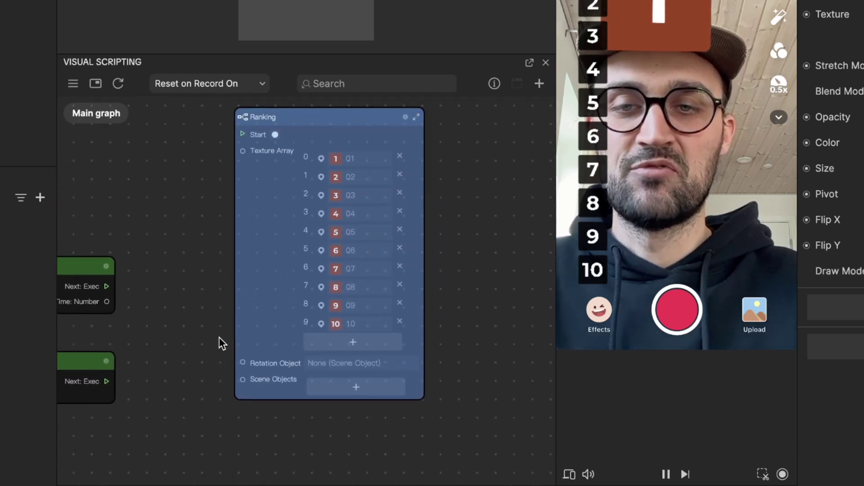
pyautogui.scroll(2, 261, 340)
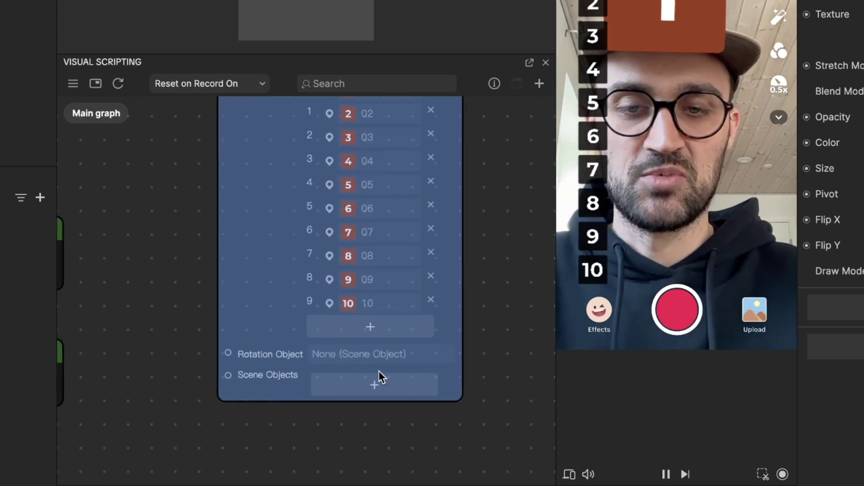
pyautogui.click(328, 355)
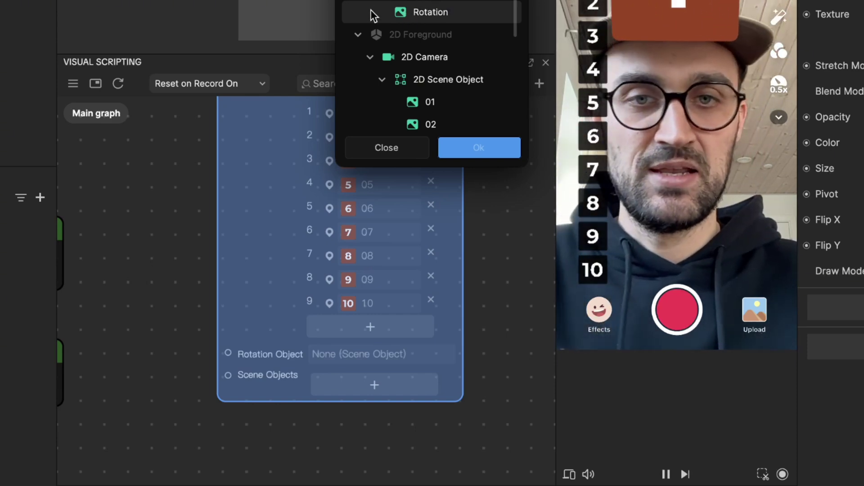
pyautogui.click(430, 14)
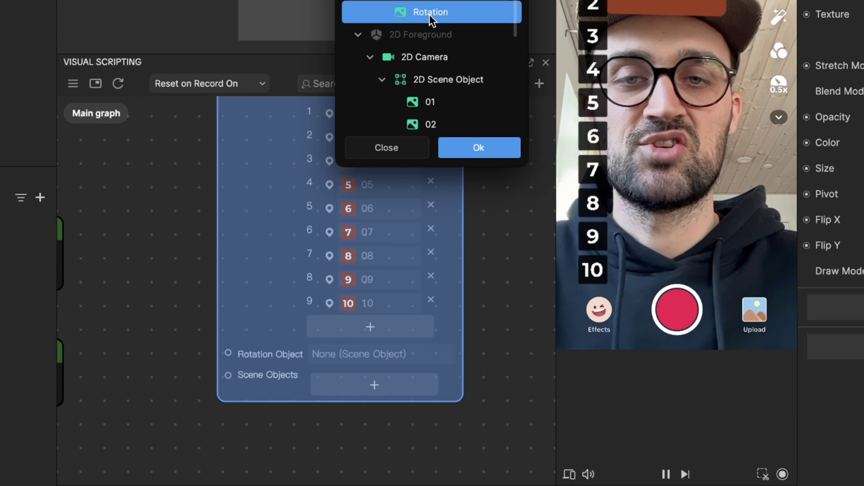
pyautogui.click(472, 151)
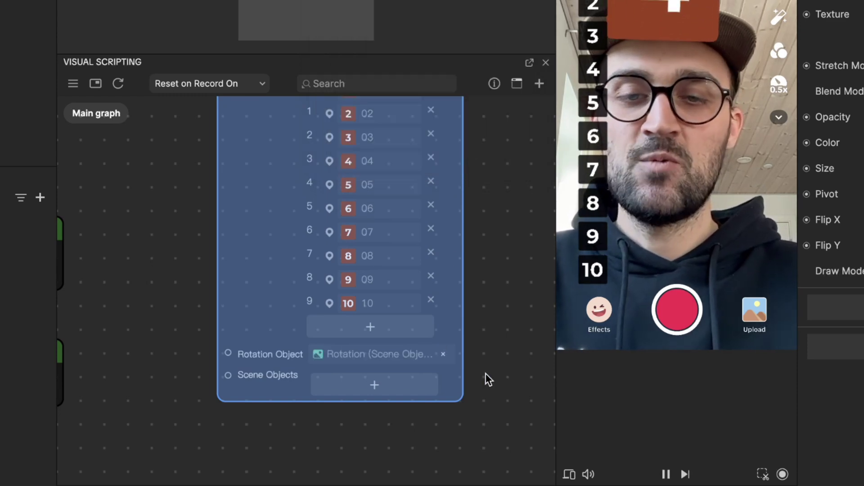
# Step: Add eleven empty entries to the Scene Objects list of the Ranking node
pyautogui.moveTo(482, 383); pyautogui.dragTo(483, 303)
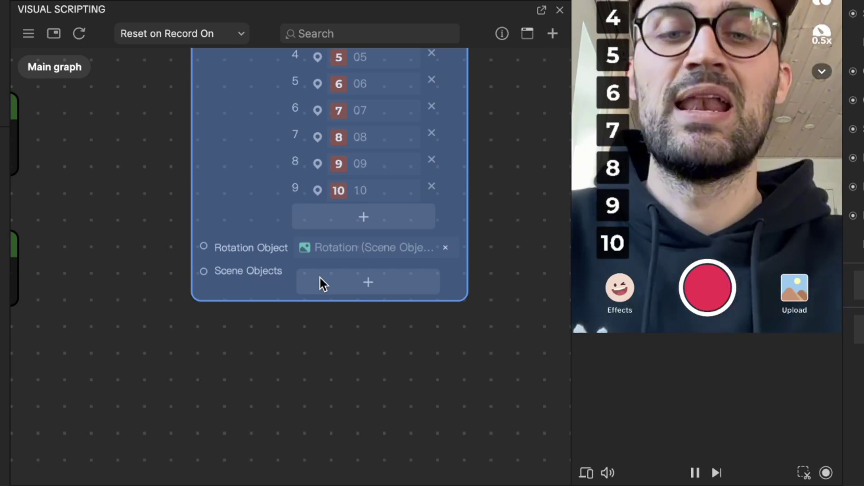
pyautogui.click(320, 277)
pyautogui.click(322, 310)
pyautogui.click(328, 335)
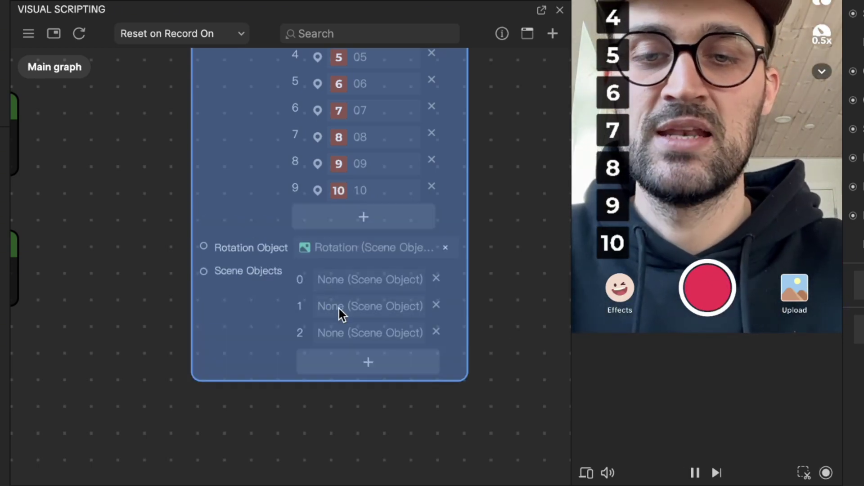
pyautogui.click(403, 361)
pyautogui.click(385, 368)
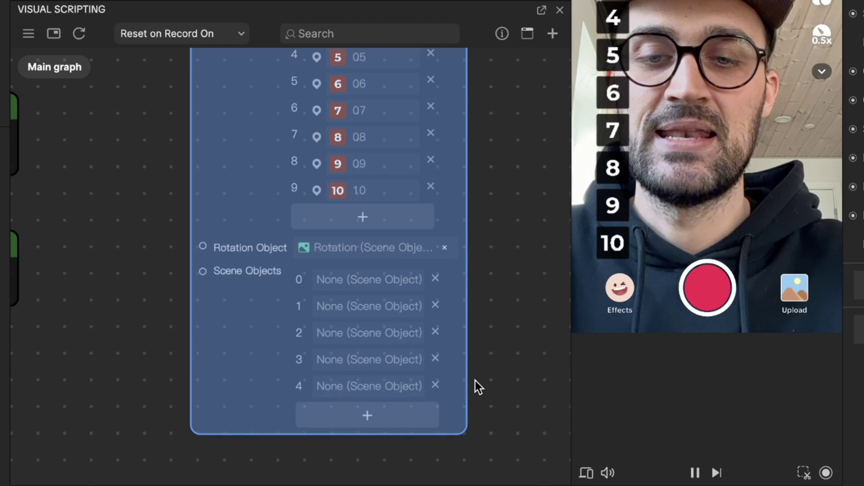
pyautogui.moveTo(484, 395); pyautogui.dragTo(481, 297)
# Step: Assign the placeholder images 01 and 02 to entries 0 and 1 of the Ranking node's Scene Objects
pyautogui.click(336, 192)
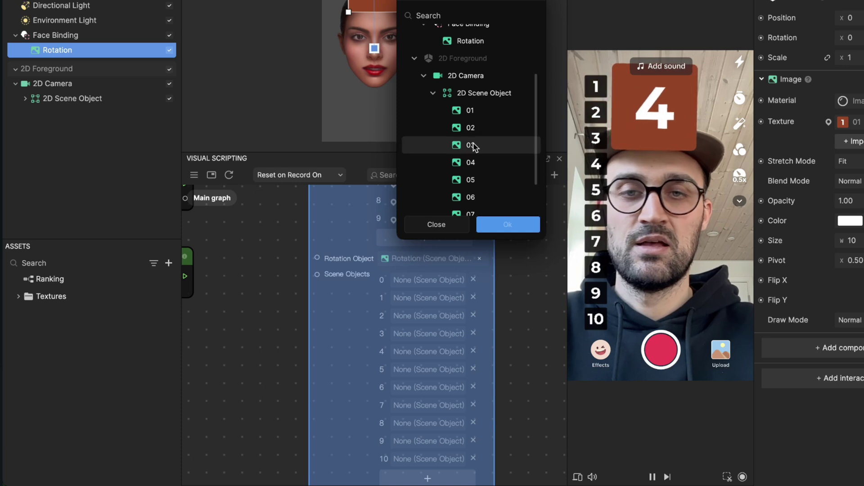
pyautogui.click(487, 113)
pyautogui.click(491, 230)
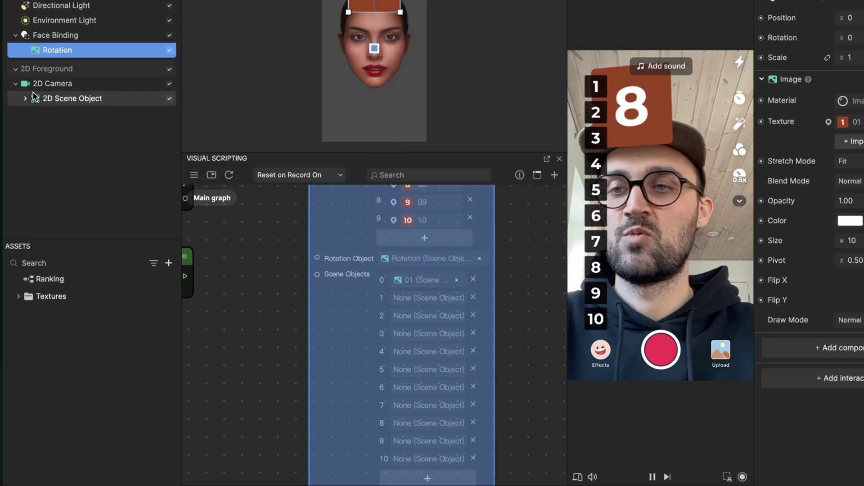
pyautogui.click(26, 99)
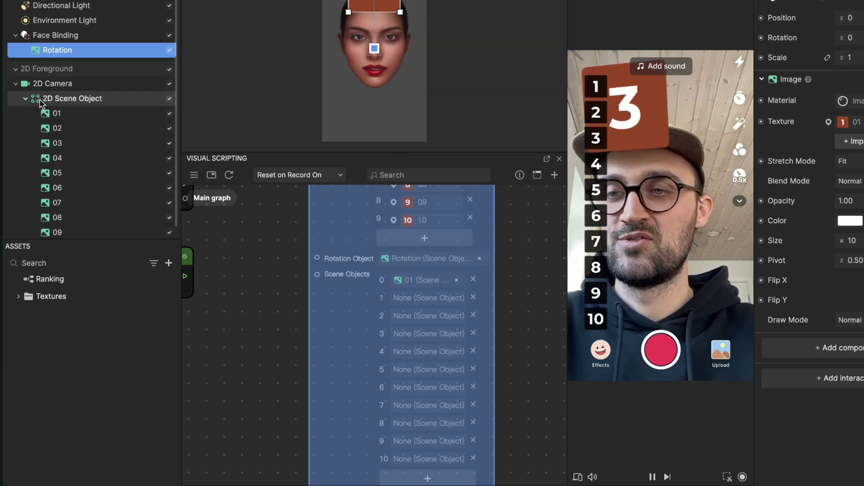
pyautogui.click(414, 299)
pyautogui.click(461, 194)
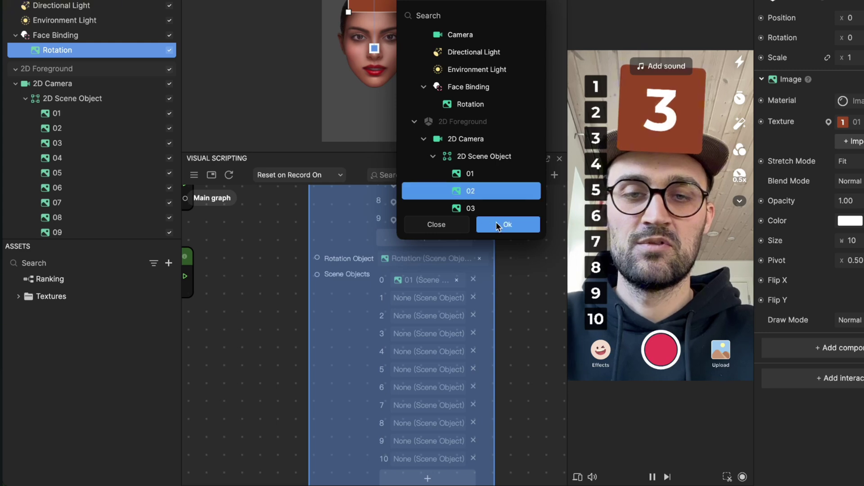
pyautogui.click(508, 225)
# Step: Assign the placeholder images 03 and 04 to entries 2 and 3 of the Scene Objects
pyautogui.click(427, 315)
pyautogui.scroll(-1, 483, 193)
pyautogui.scroll(-3, 483, 194)
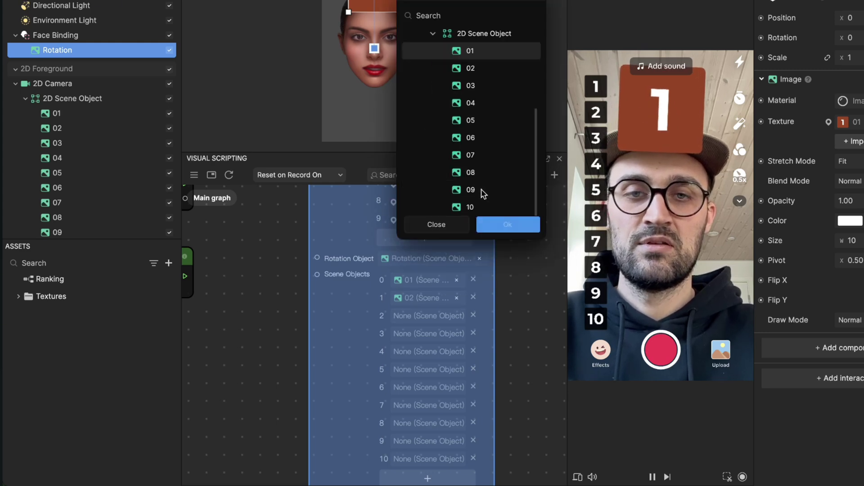
pyautogui.click(482, 85)
pyautogui.click(507, 225)
pyautogui.click(427, 333)
pyautogui.click(470, 103)
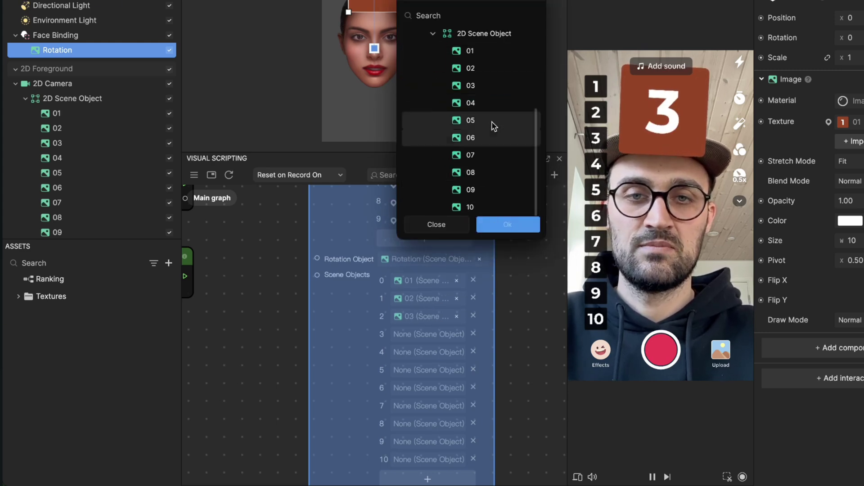
pyautogui.click(508, 224)
# Step: Assign the placeholder images 05 through 10 in order to entries 4 through 9 of the Scene Objects and remove the surplus entry 10
pyautogui.click(427, 351)
pyautogui.click(471, 120)
pyautogui.click(507, 225)
pyautogui.click(508, 224)
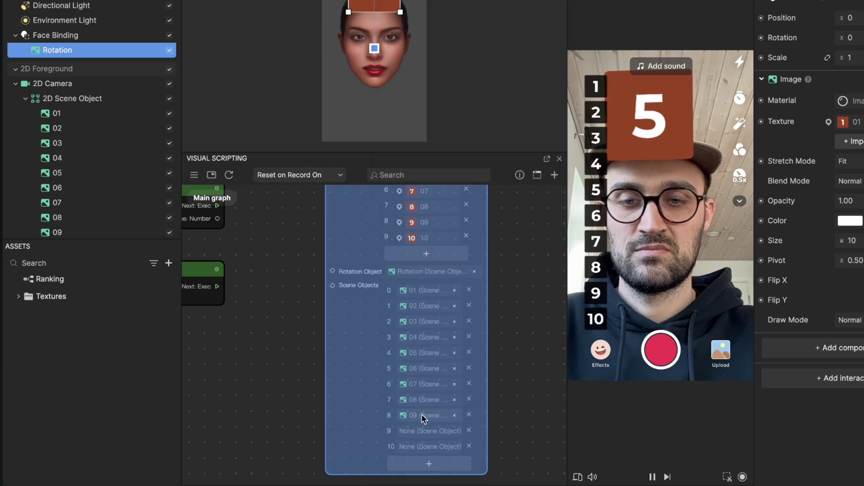
pyautogui.click(428, 424)
pyautogui.click(470, 189)
pyautogui.click(507, 224)
pyautogui.click(428, 441)
pyautogui.click(471, 207)
pyautogui.click(508, 225)
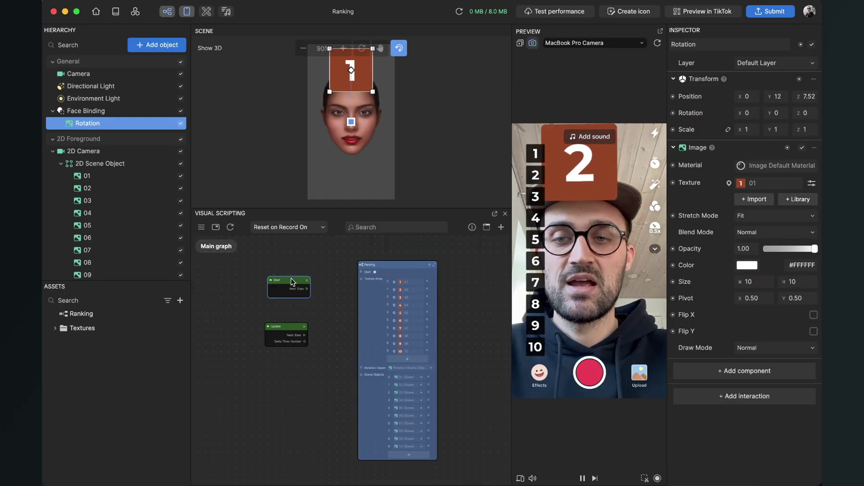
# Step: Reposition the Start node and connect its Next output to the Start input of the Ranking node
pyautogui.scroll(3, 303, 269)
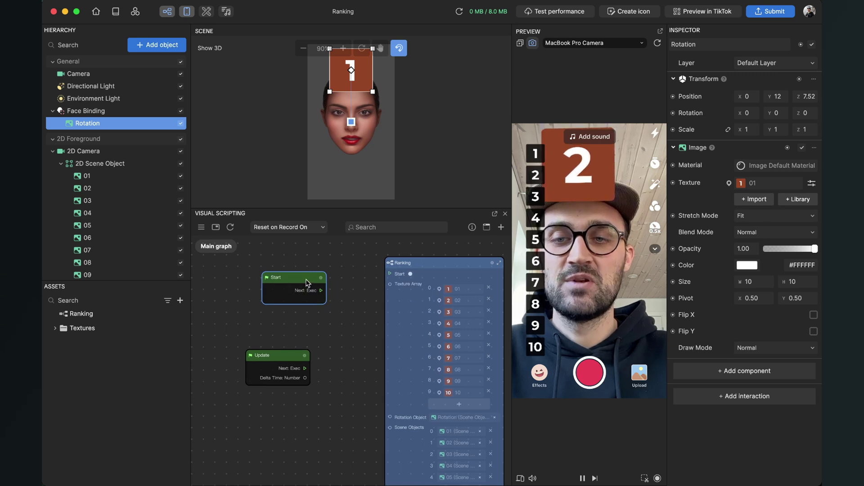
pyautogui.moveTo(294, 276); pyautogui.dragTo(284, 298)
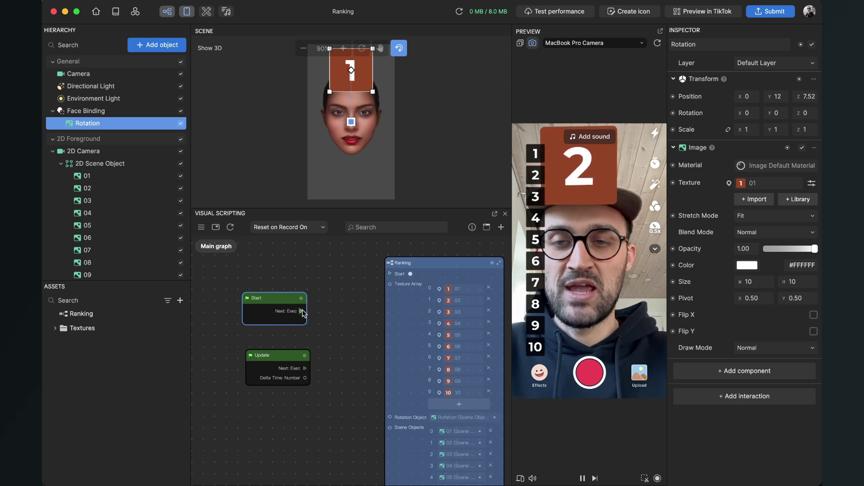
pyautogui.moveTo(297, 299); pyautogui.dragTo(298, 275)
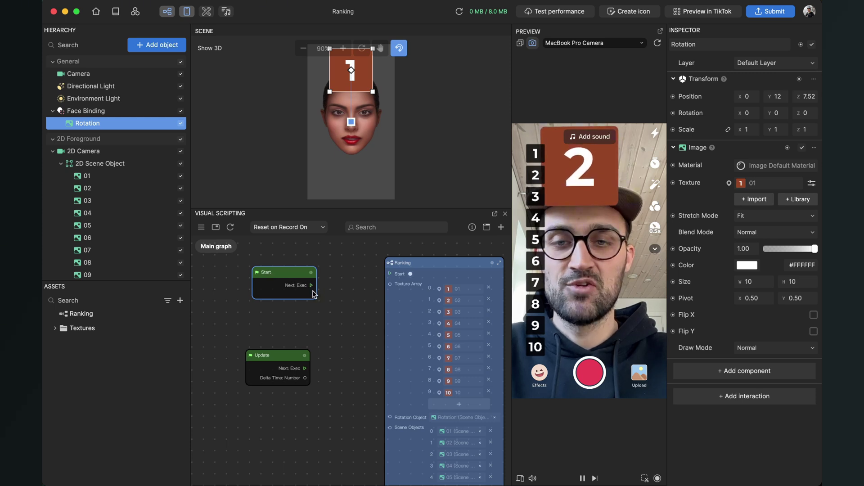
pyautogui.moveTo(310, 286); pyautogui.dragTo(384, 279)
pyautogui.moveTo(387, 274); pyautogui.dragTo(386, 274)
pyautogui.scroll(-2, 367, 355)
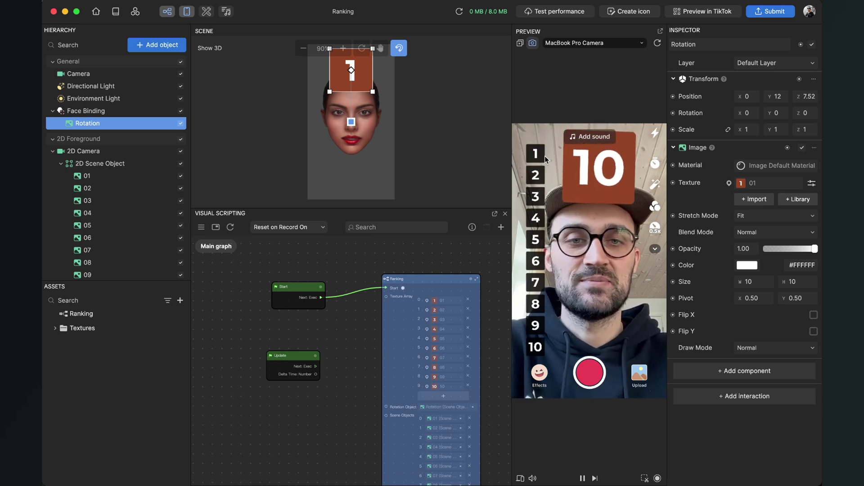
# Step: Test the effect in the preview by placing the shuffled numbers into all ten ranking slots, and restart the preview
pyautogui.click(536, 223)
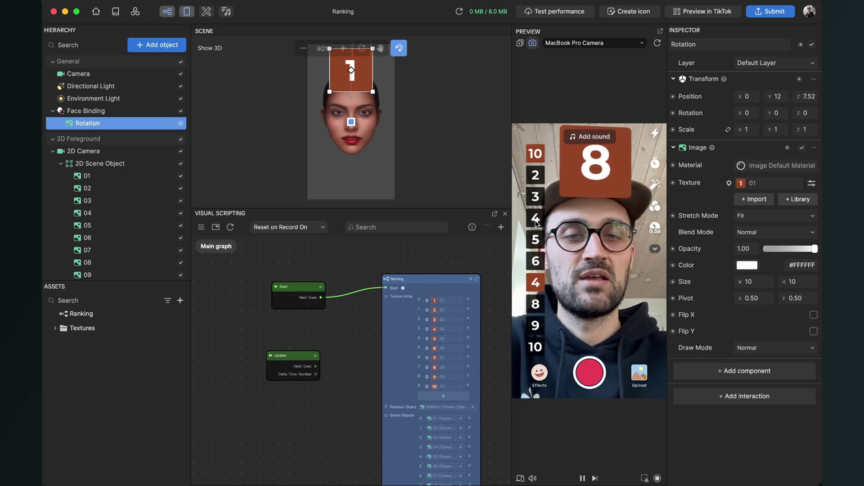
pyautogui.click(534, 345)
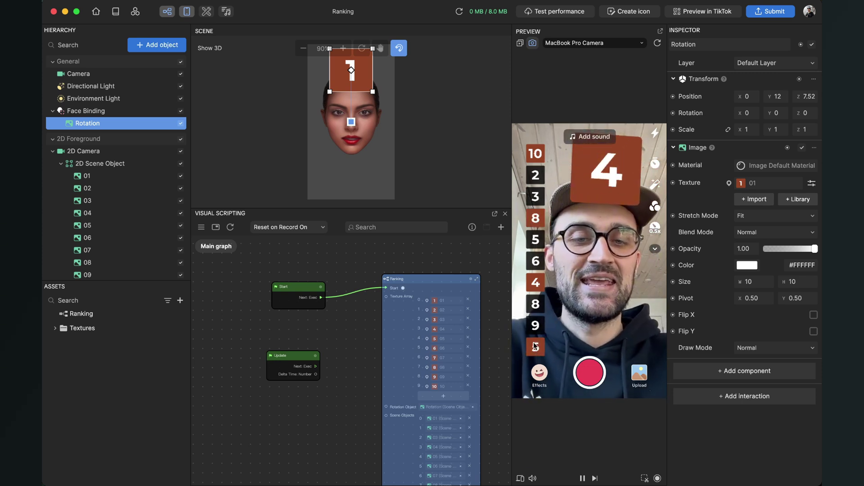
pyautogui.click(535, 327)
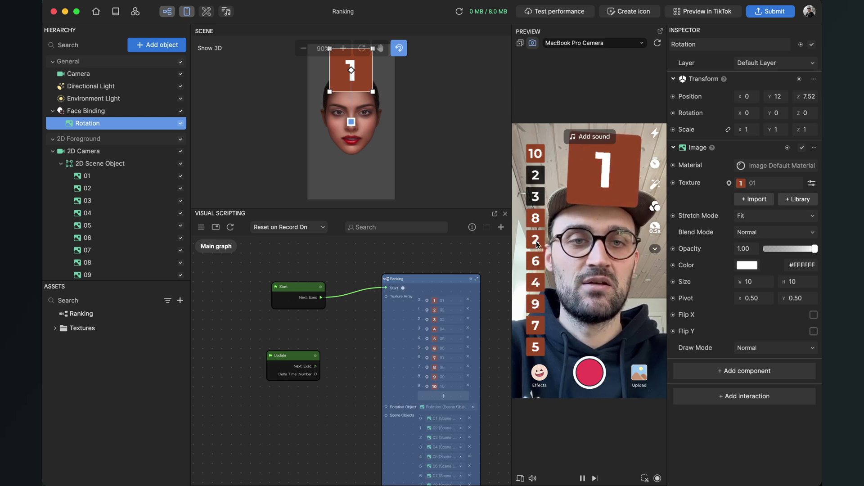
pyautogui.click(534, 196)
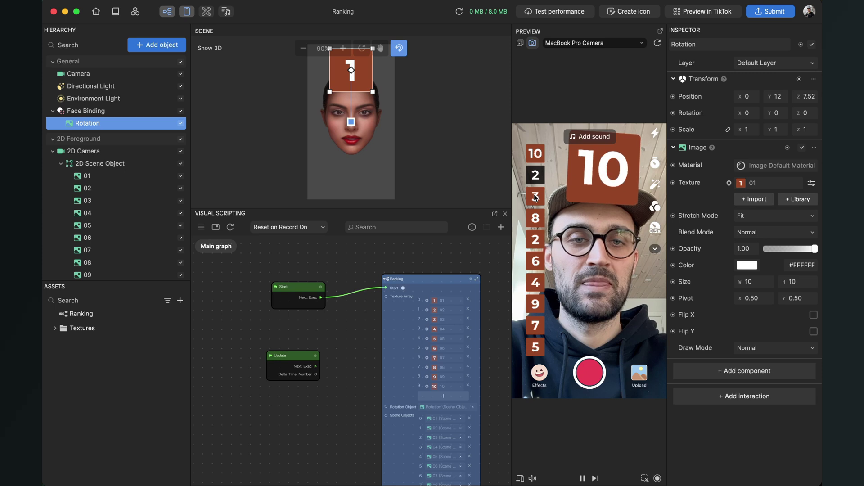
pyautogui.click(534, 179)
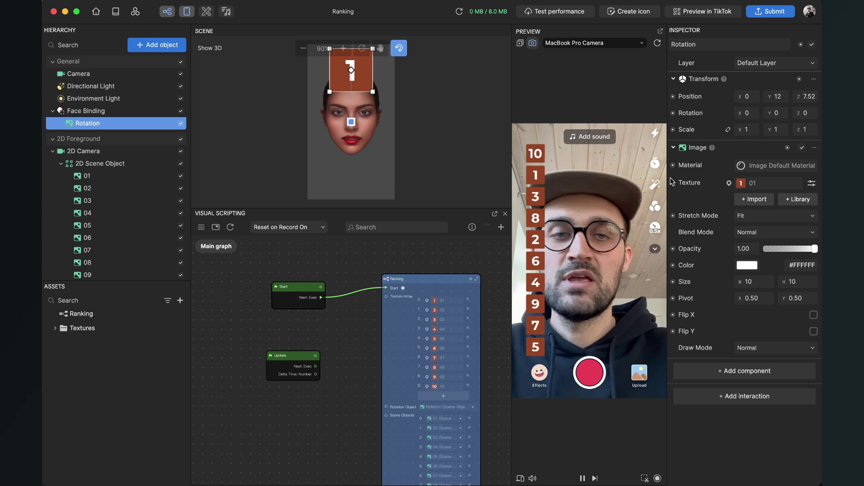
pyautogui.click(657, 43)
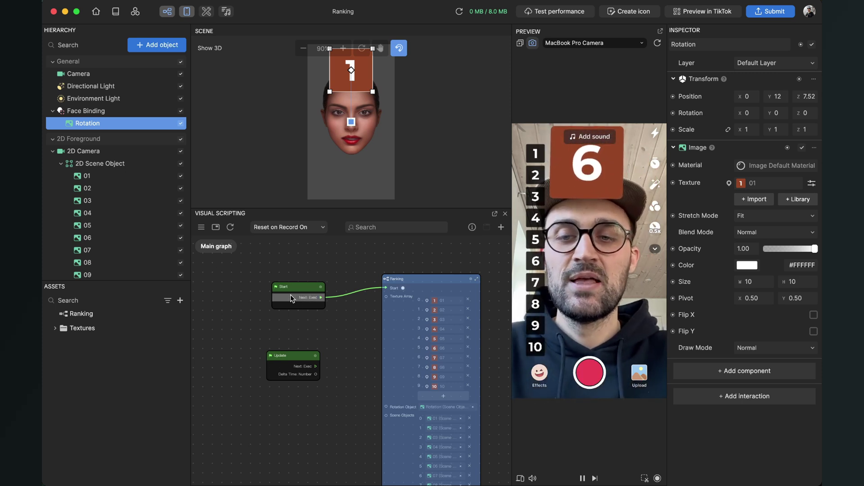
# Step: Move the Start node down towards Update and add a Screen Tap node to the main graph
pyautogui.scroll(2, 289, 294)
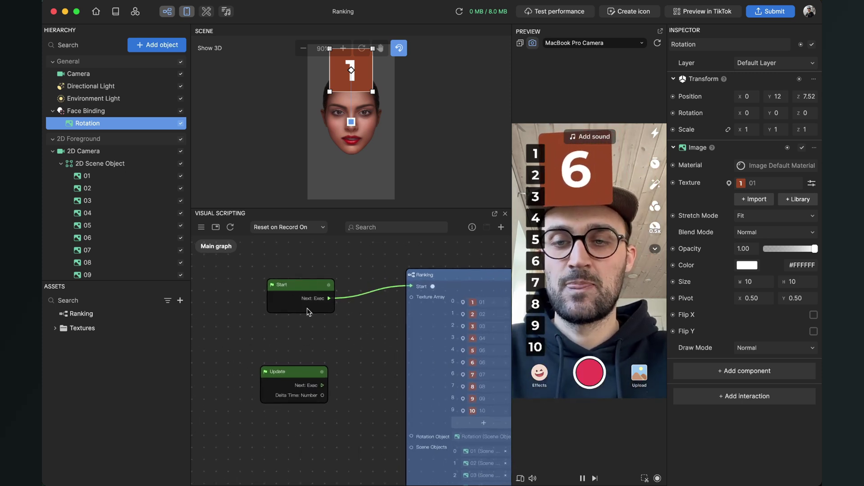
pyautogui.moveTo(308, 285); pyautogui.dragTo(287, 323)
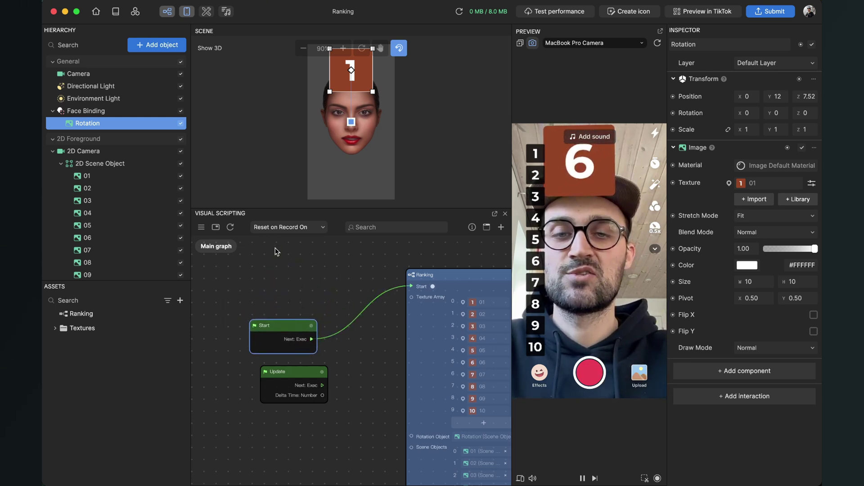
pyautogui.click(501, 228)
pyautogui.write('s')
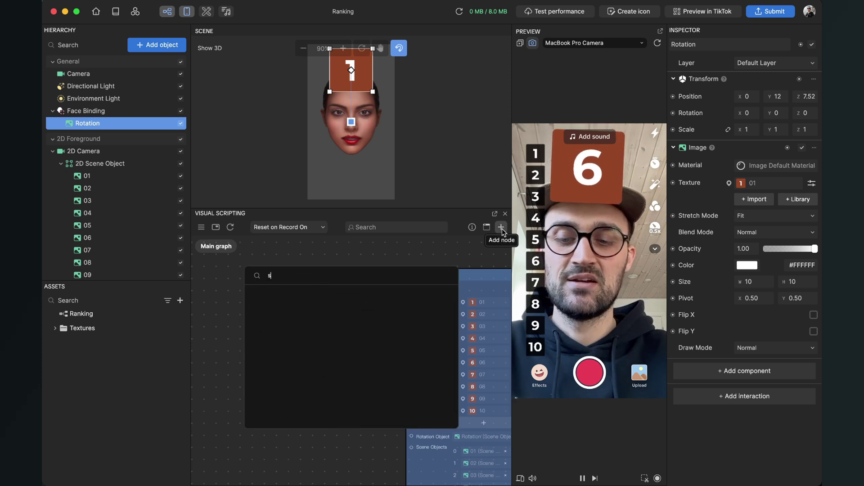
pyautogui.write('creen')
pyautogui.press('Down')
pyautogui.press('Down')
pyautogui.press('Return')
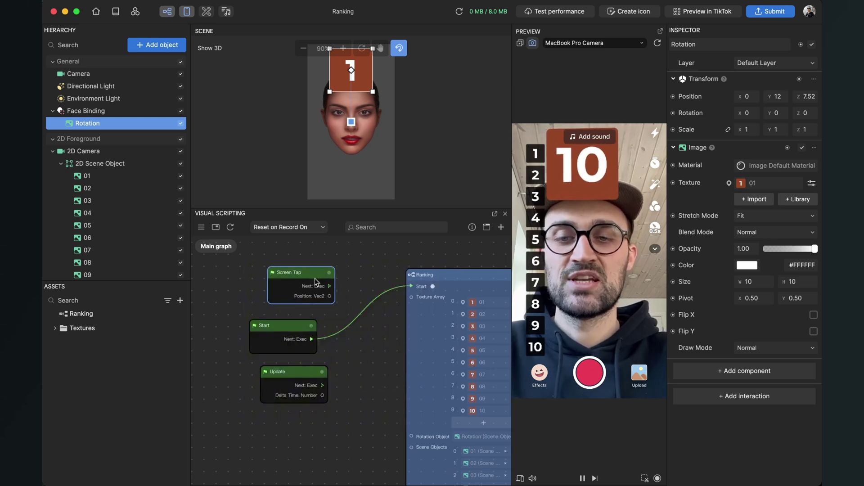
# Step: Remove the link from Start to Ranking and connect the Screen Tap node's Next output to Ranking's Start input
pyautogui.click(356, 314)
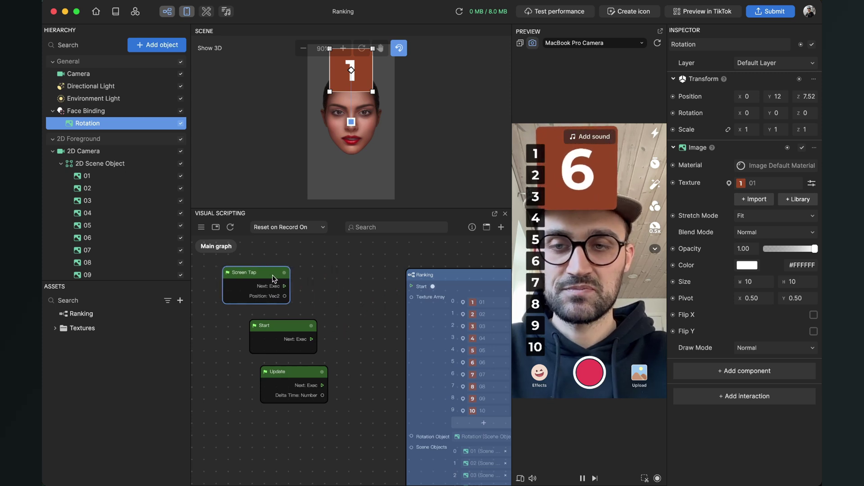
pyautogui.moveTo(290, 272)
pyautogui.mouseDown()
pyautogui.moveTo(279, 273)
pyautogui.moveTo(294, 287)
pyautogui.mouseUp()
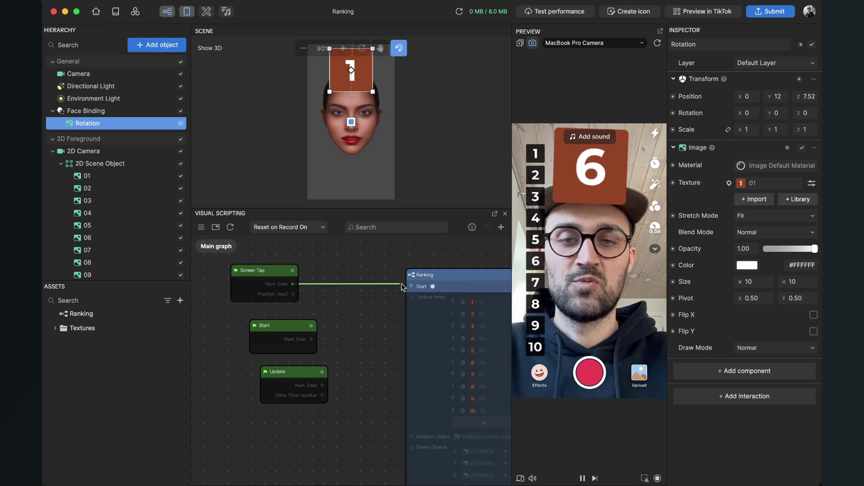
pyautogui.moveTo(404, 285); pyautogui.dragTo(405, 285)
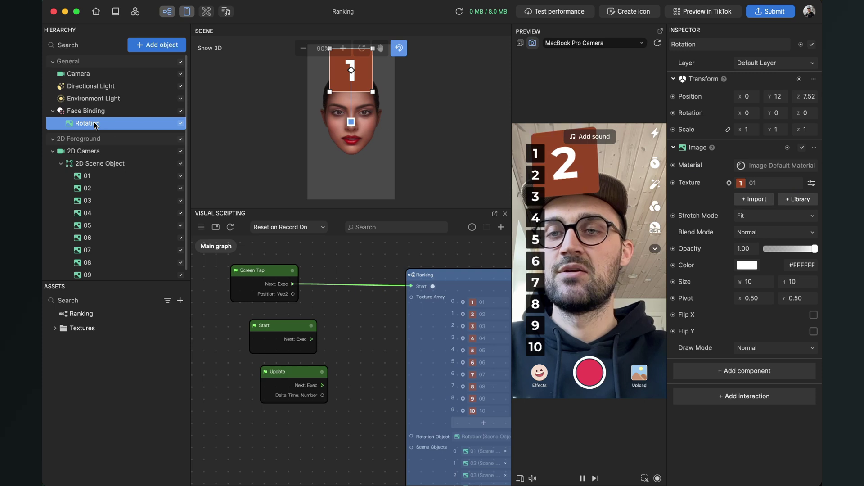
# Step: Disable the face-bound Rotation image and test the preview by starting with a screen tap and filling the first four ranking slots
pyautogui.click(180, 125)
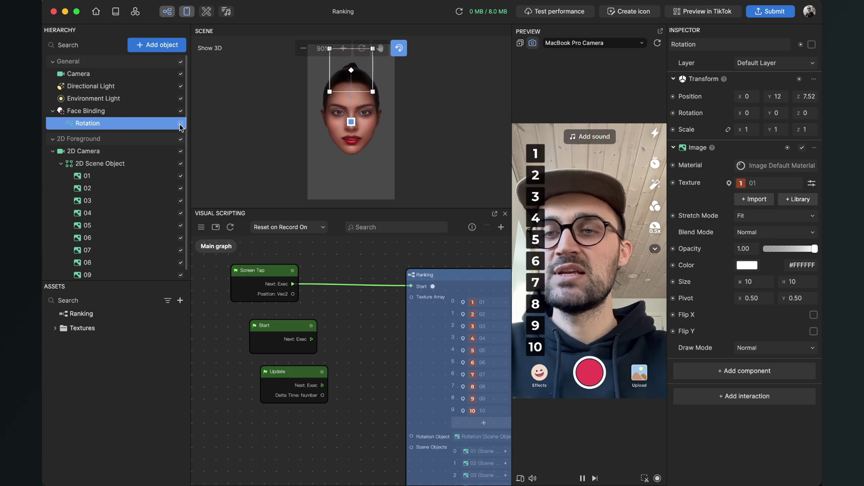
pyautogui.click(585, 285)
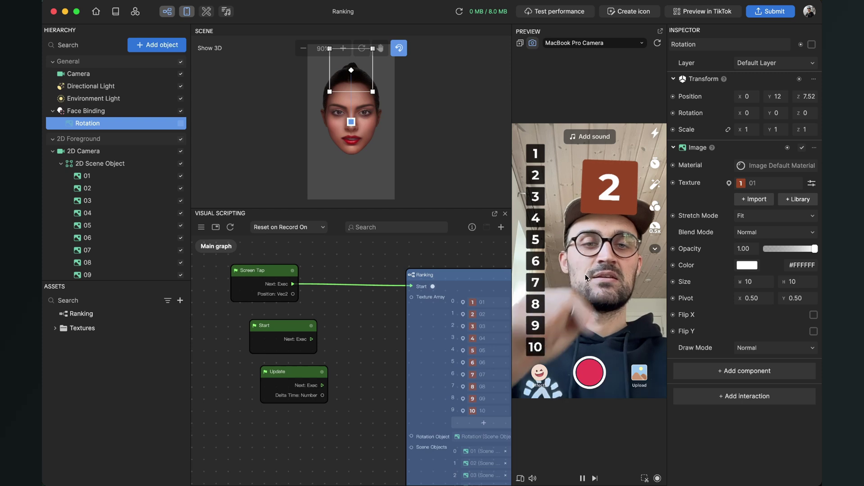
pyautogui.click(535, 199)
pyautogui.click(536, 219)
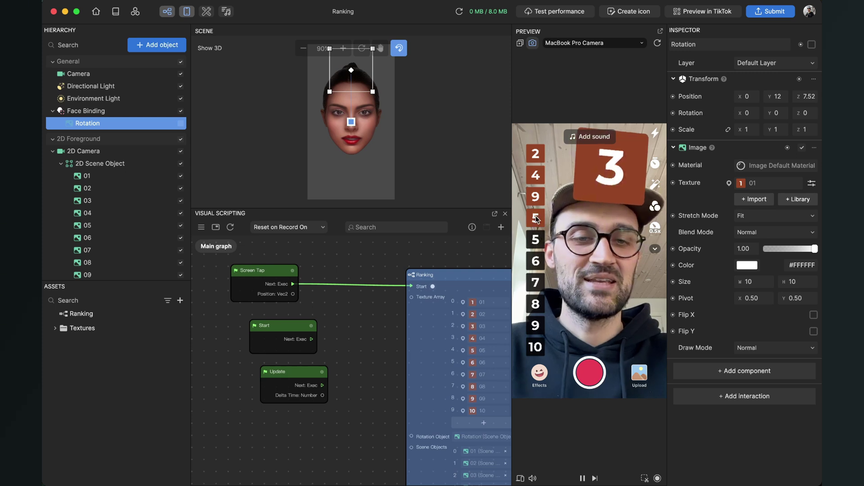
pyautogui.scroll(-2, 372, 346)
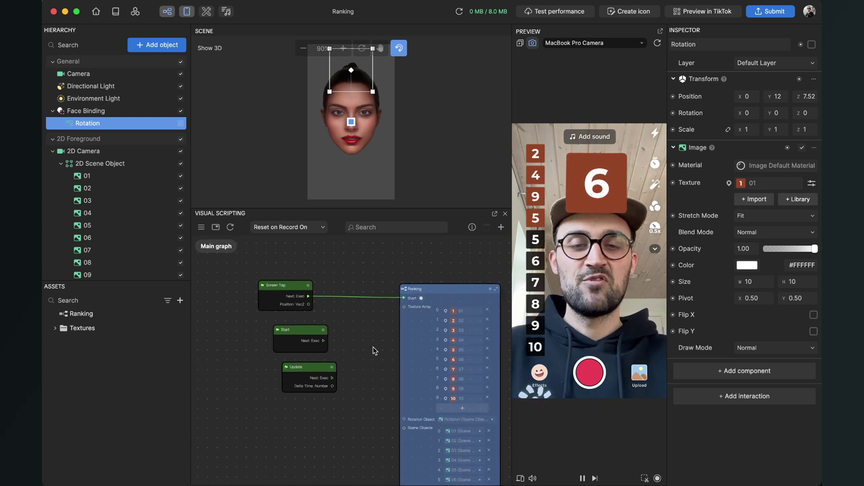